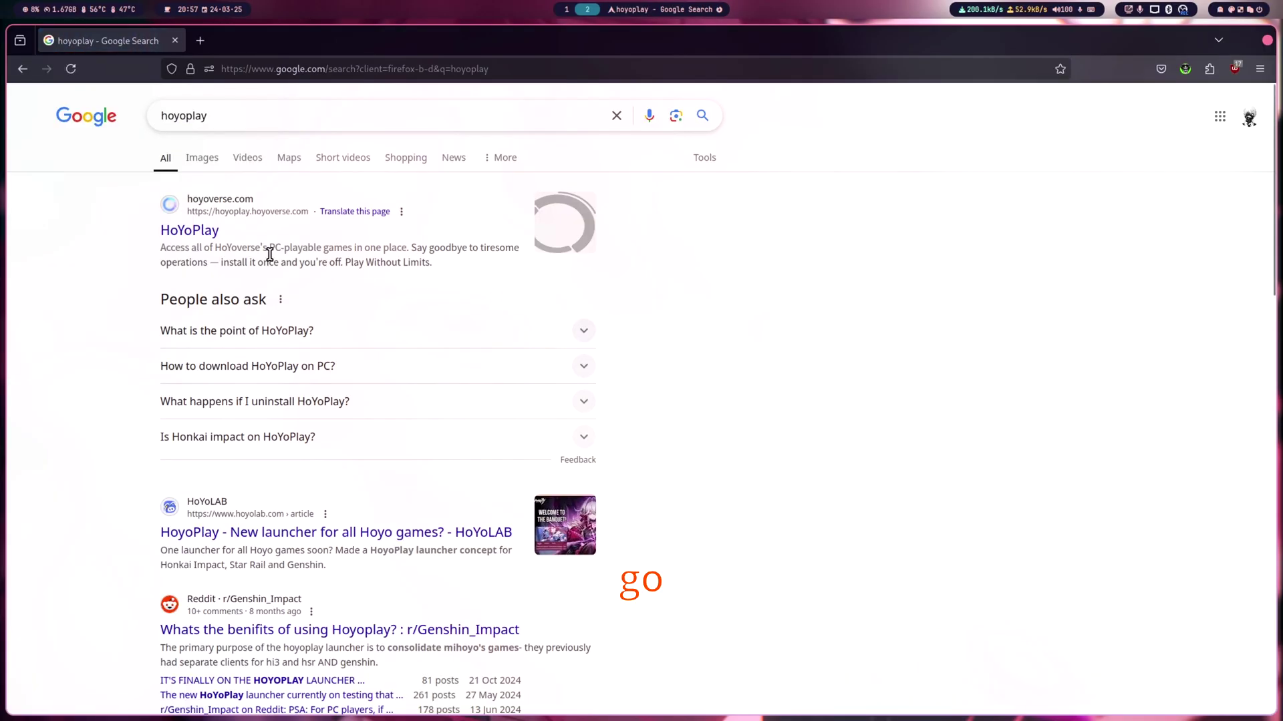
# Download the 166 MB HoYoPlay installer from hoyoplay.hoyoverse.com, then bring up the app launcher.
pyautogui.click(197, 244)
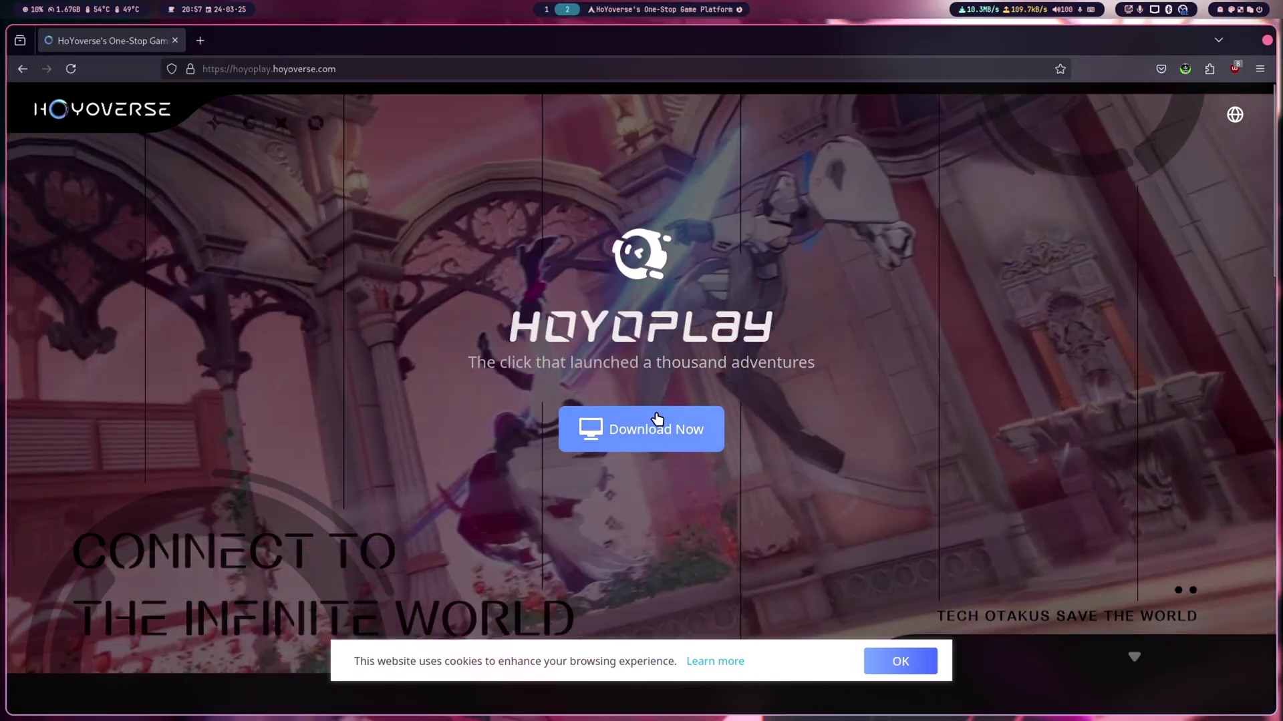
pyautogui.click(657, 421)
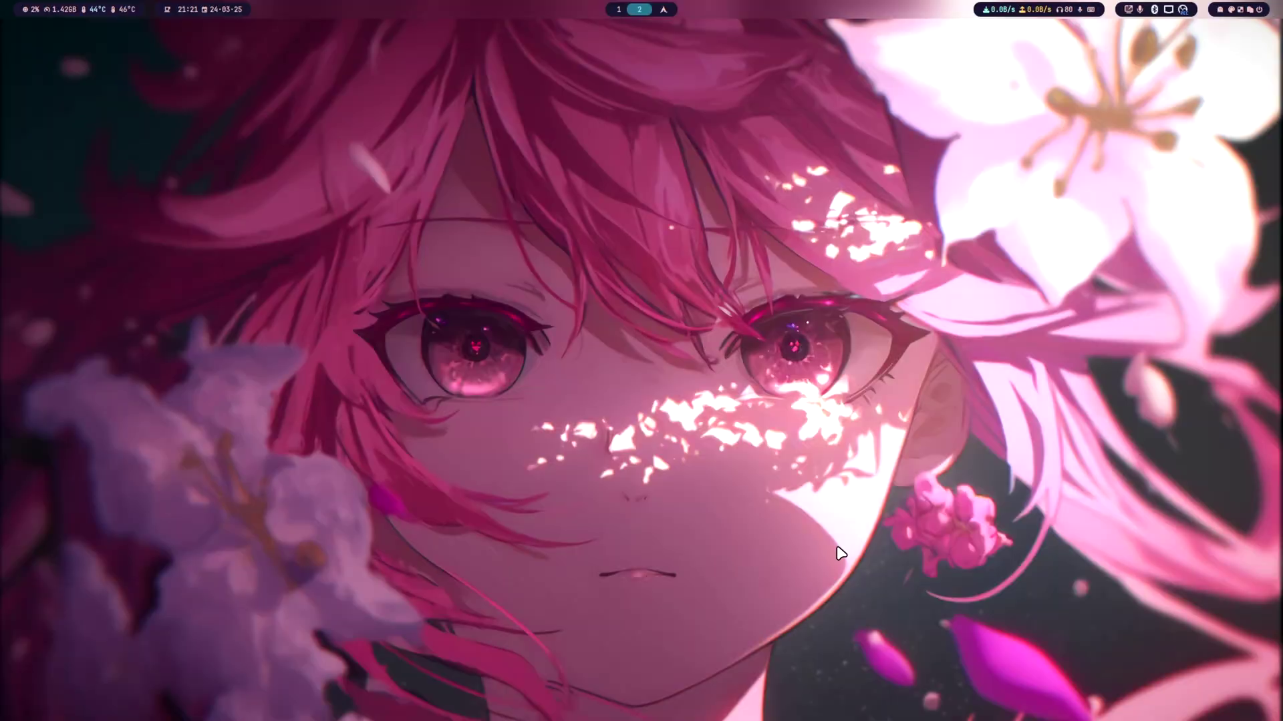
pyautogui.press('super+d')
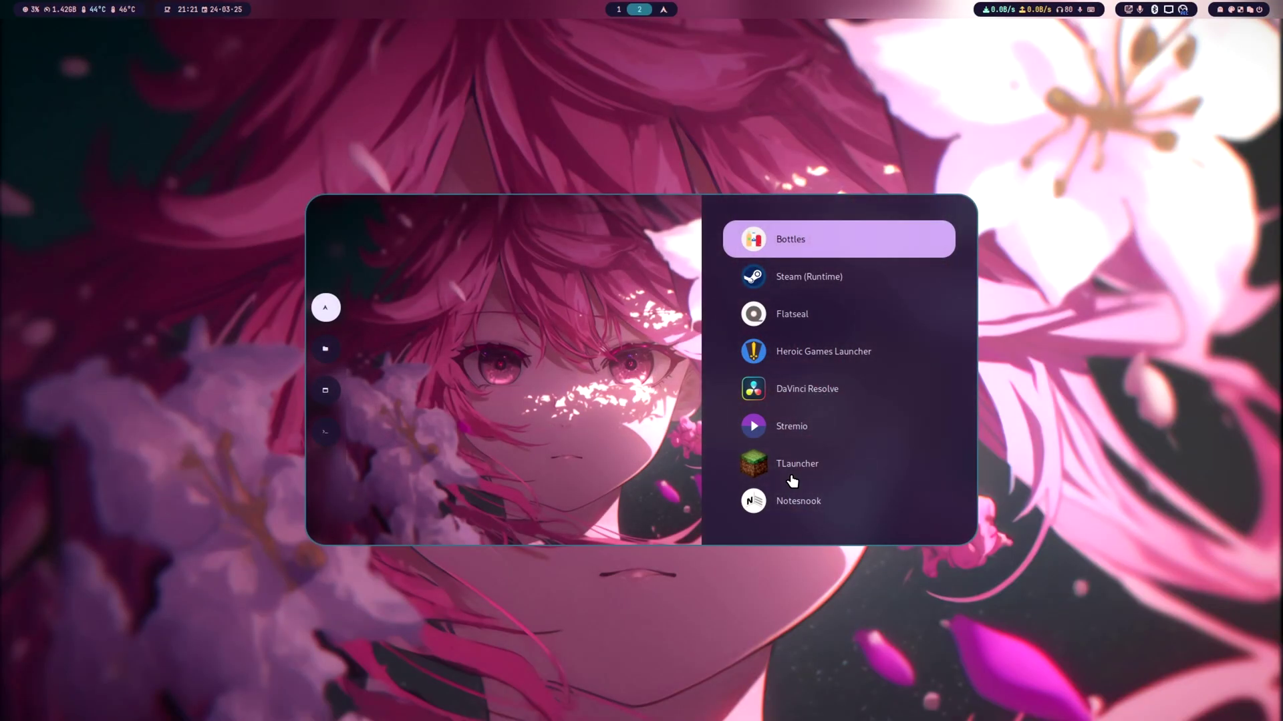
# Launch Bottles and verify ge-proton9-26 is listed under Proton GE runners in Preferences.
pyautogui.press('Return')
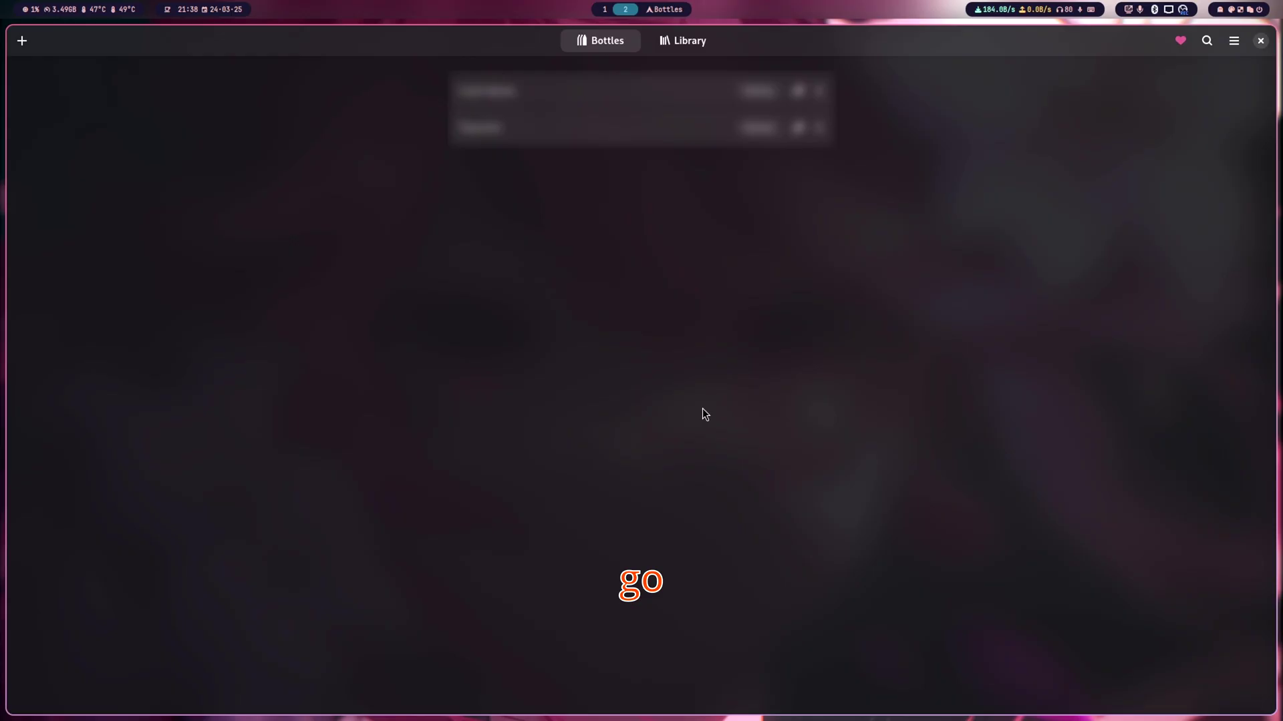
pyautogui.click(1233, 43)
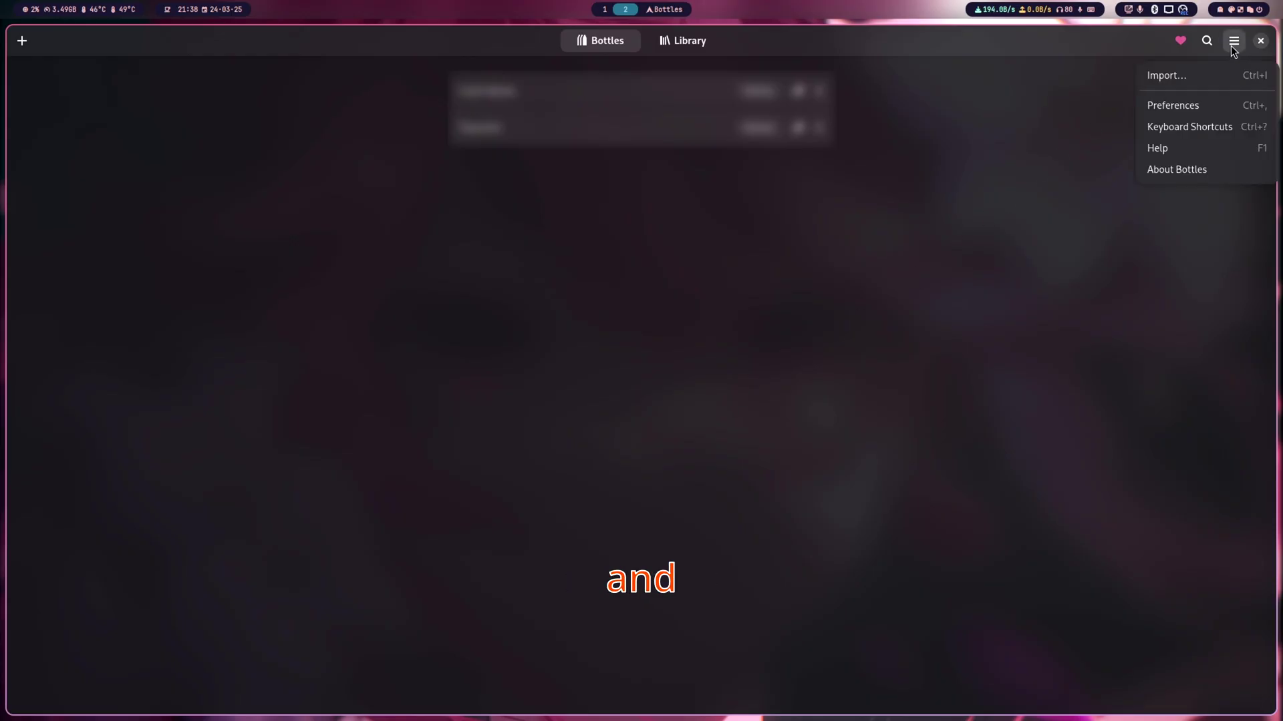
pyautogui.click(1216, 101)
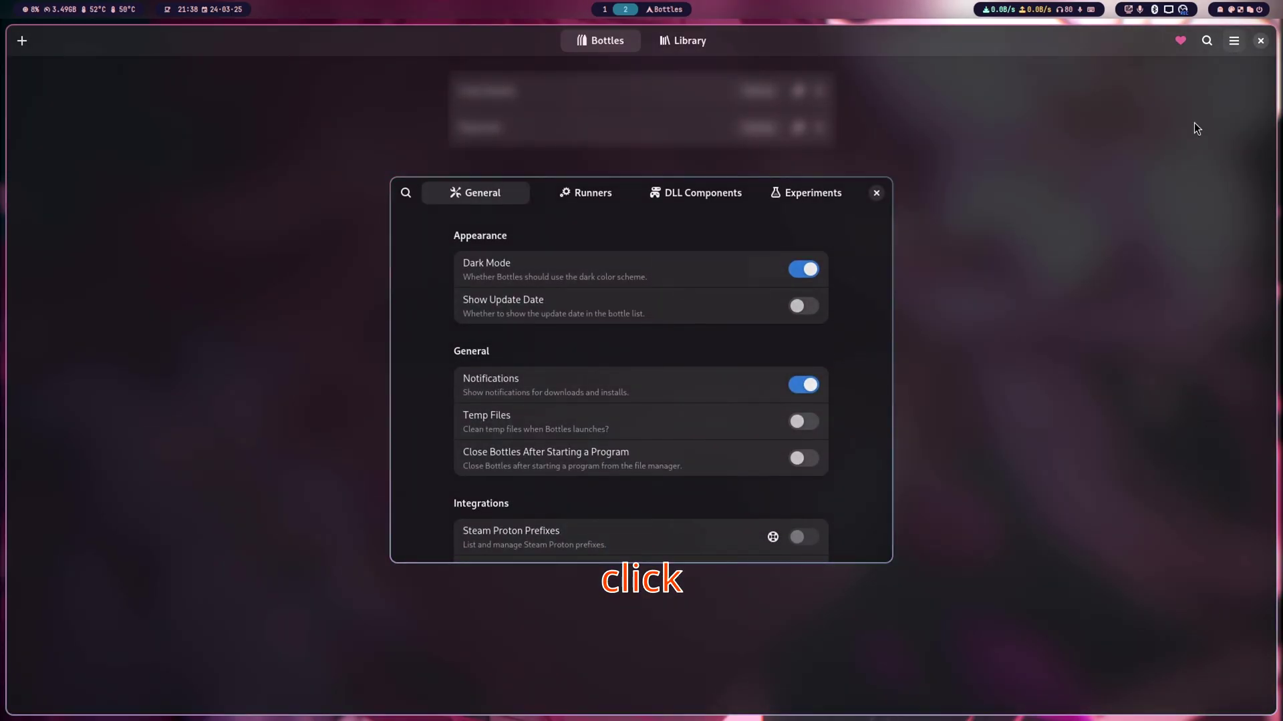
pyautogui.click(583, 193)
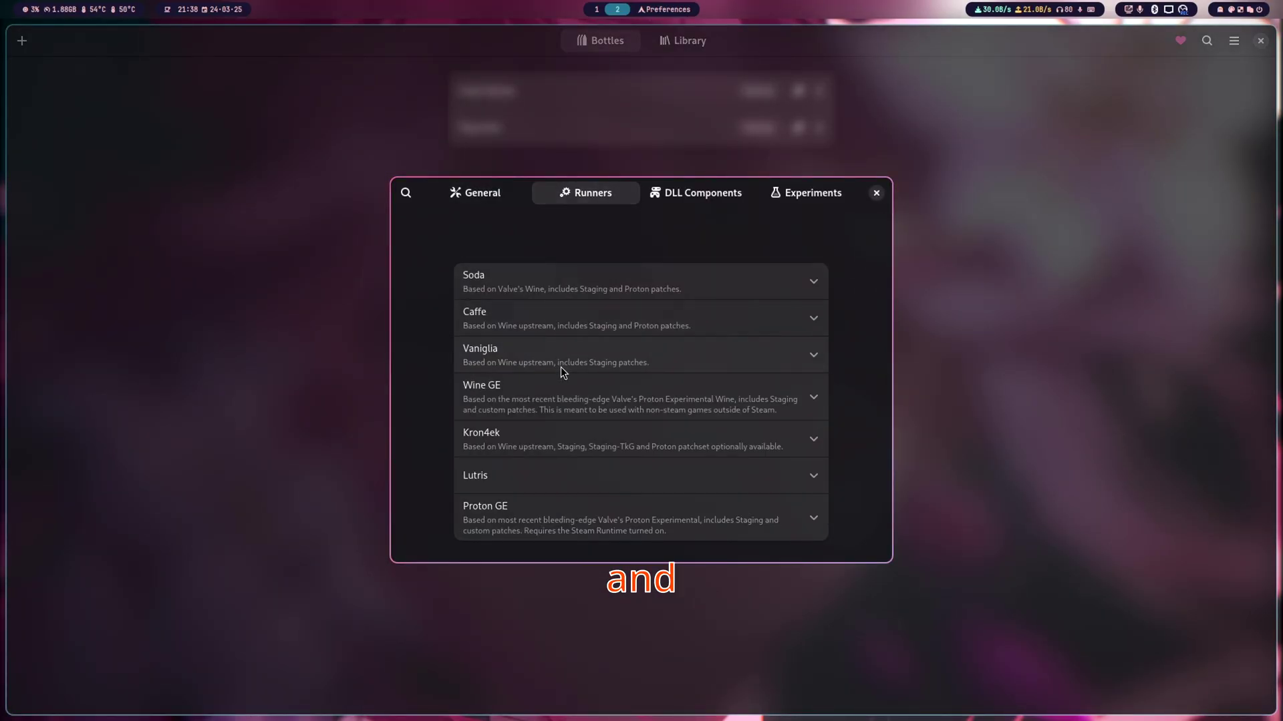
pyautogui.click(569, 508)
pyautogui.scroll(-5, 716, 459)
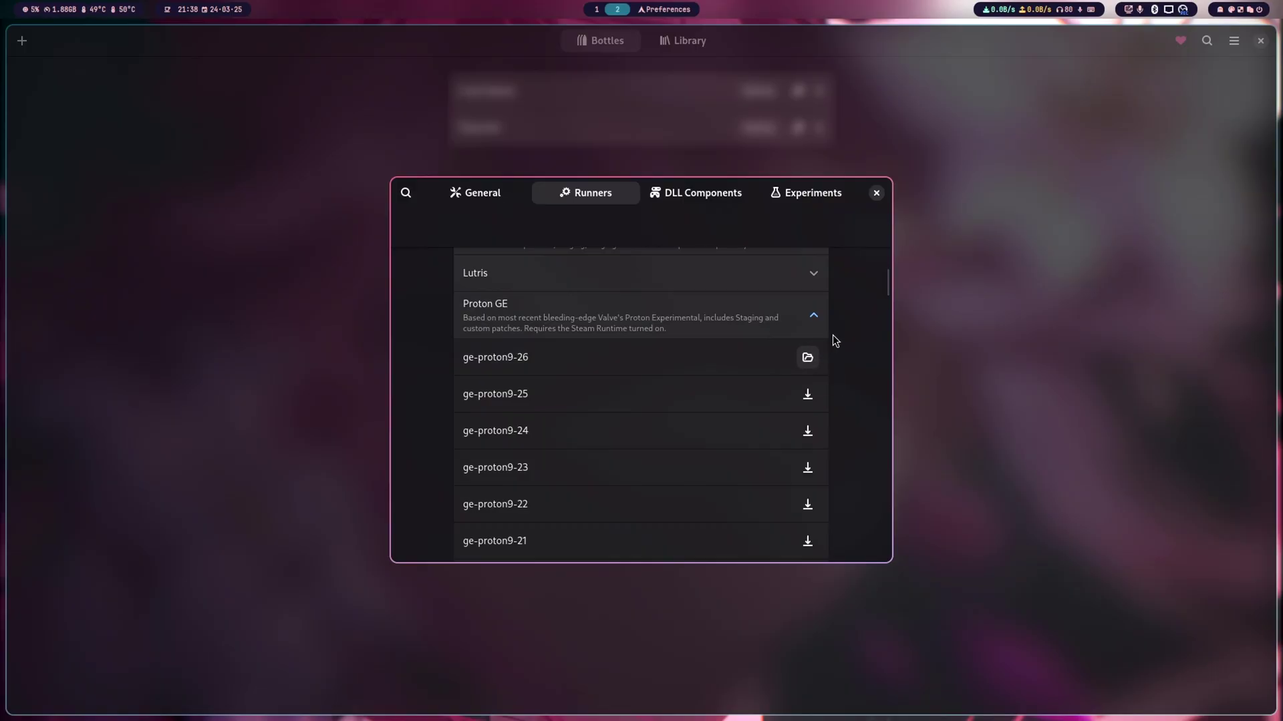
pyautogui.click(877, 194)
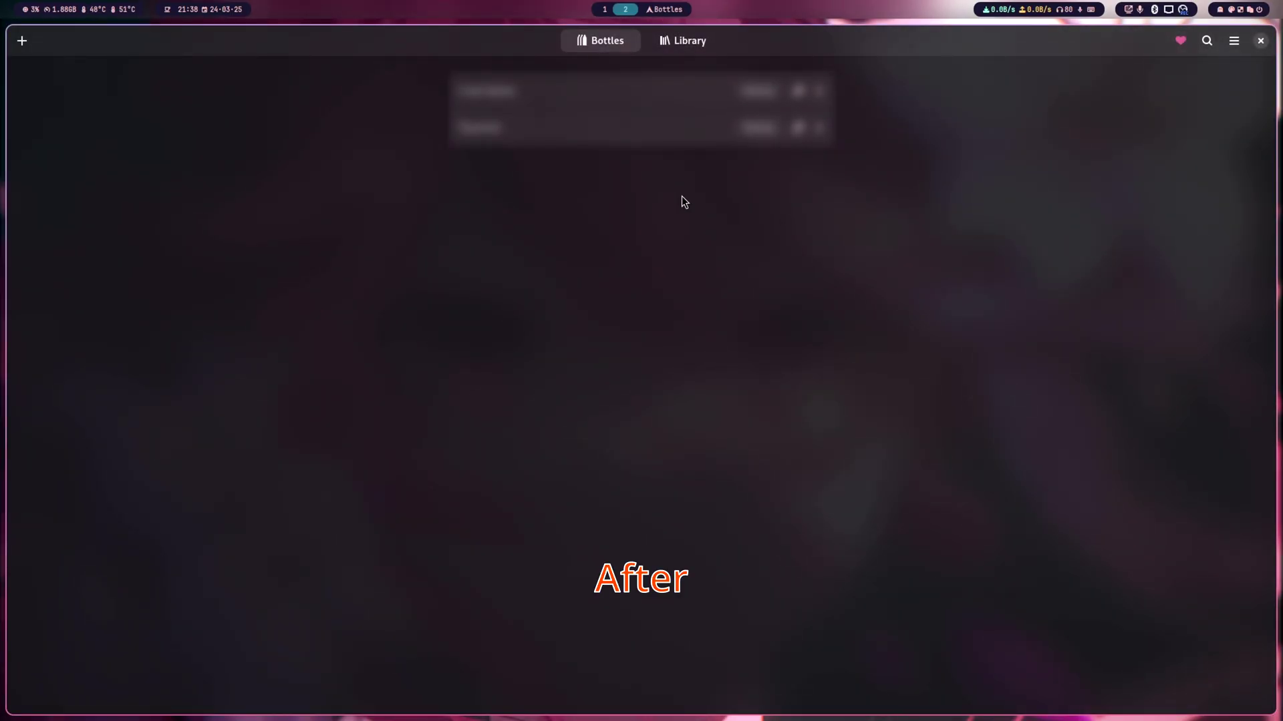
# Create a Gaming bottle named Hoyoplay that uses the ge-proton9-26 runner.
pyautogui.click(23, 41)
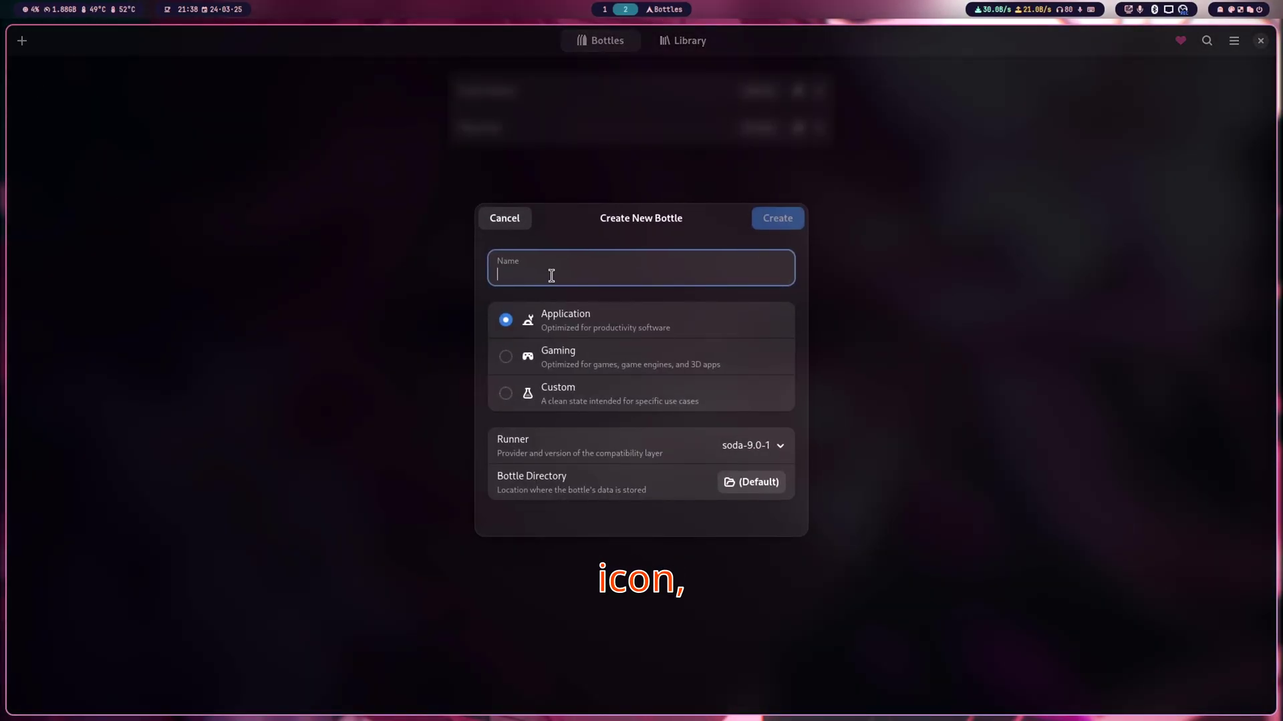
pyautogui.write('Hop')
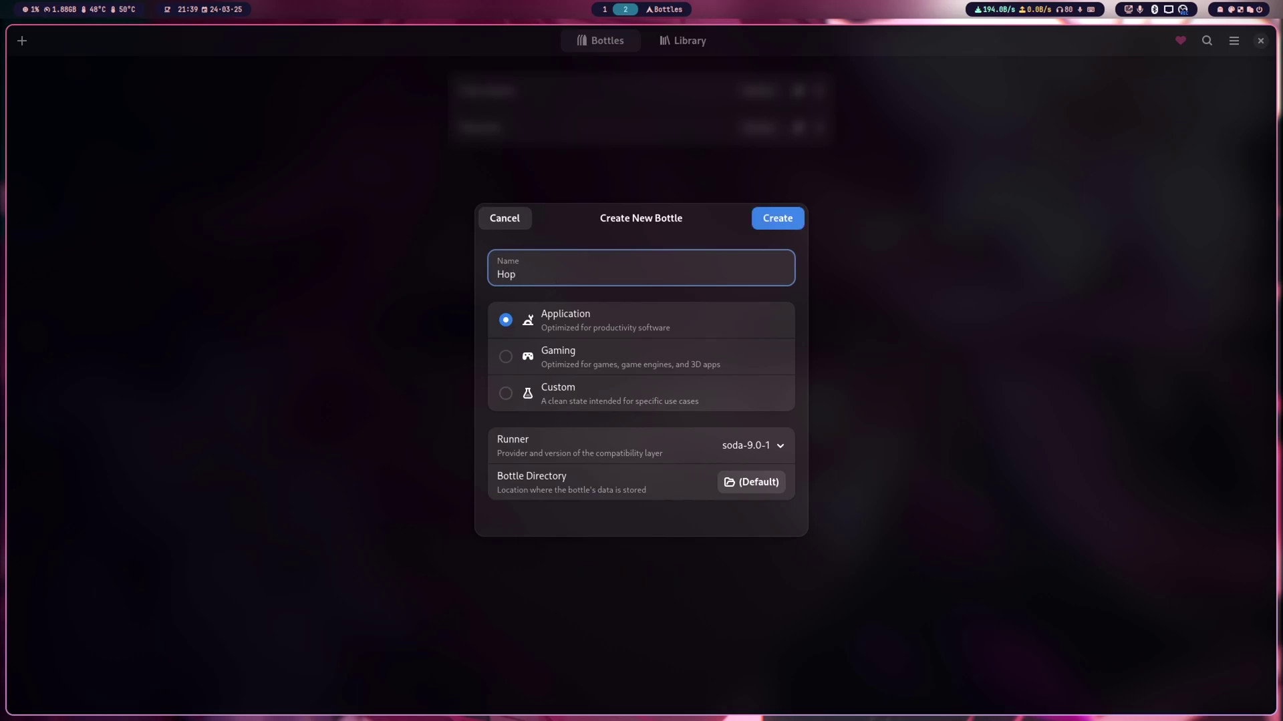
pyautogui.write('play')
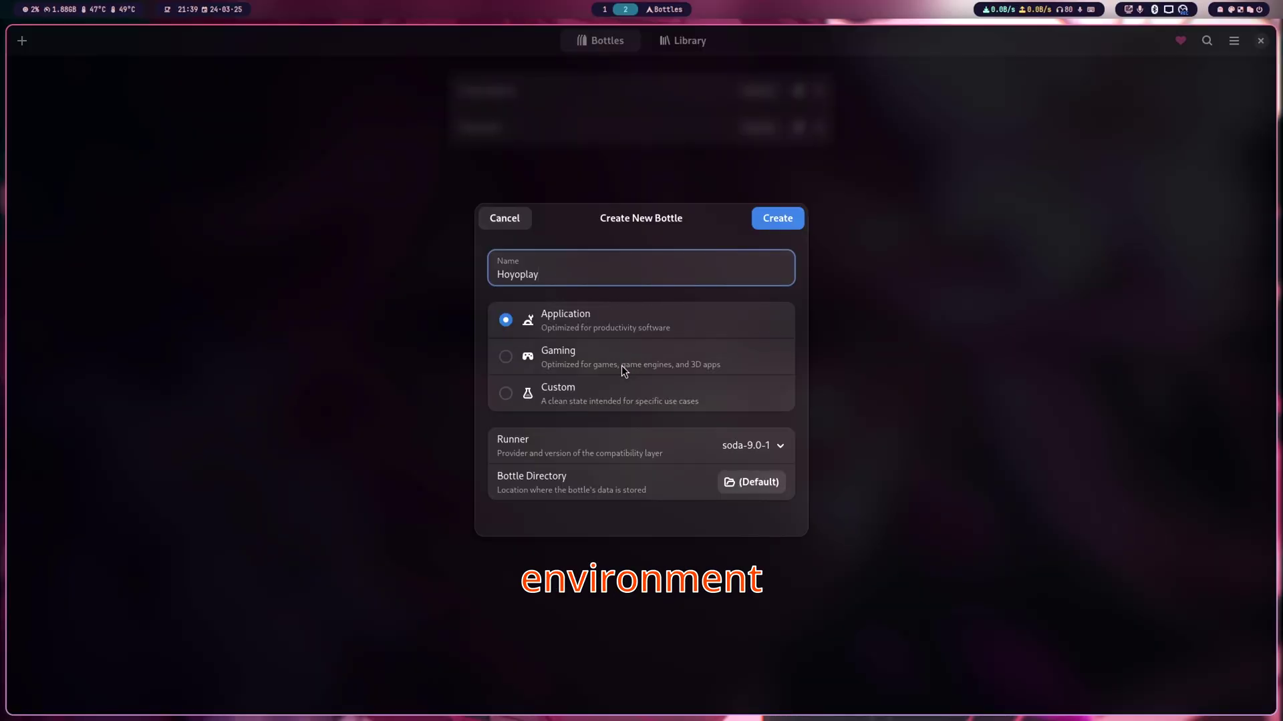
pyautogui.click(534, 359)
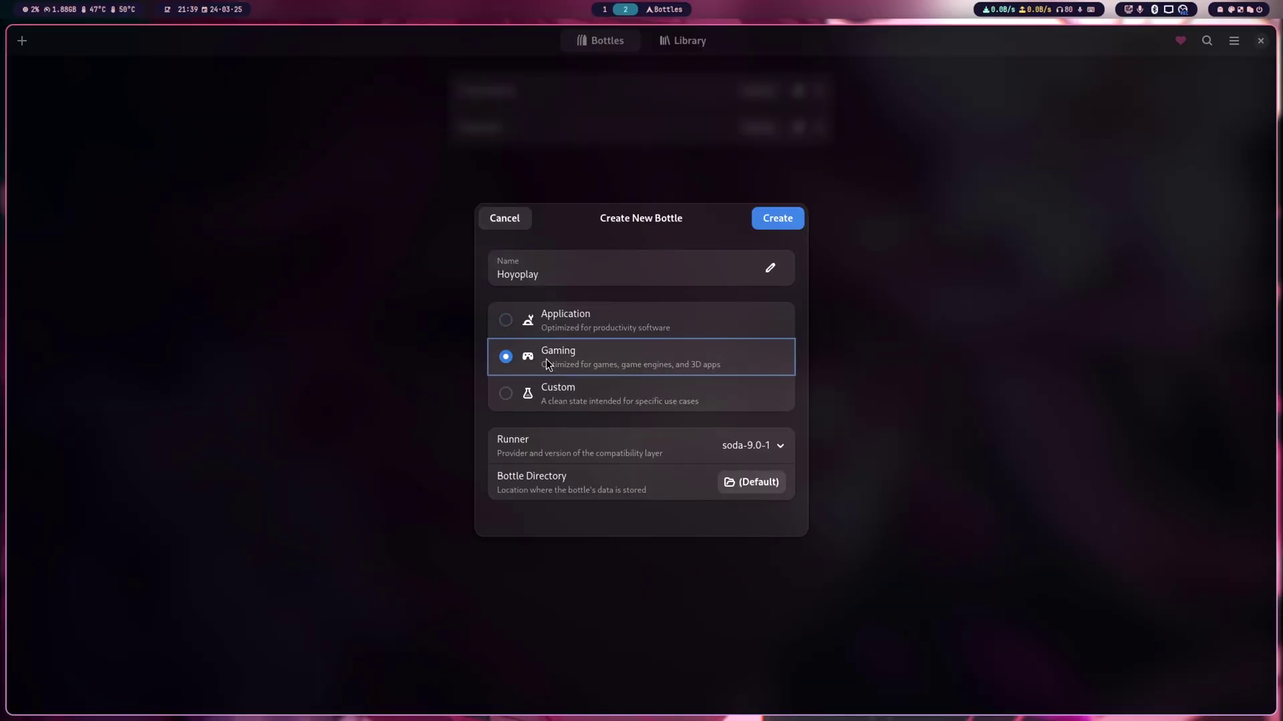
pyautogui.click(751, 452)
pyautogui.click(759, 502)
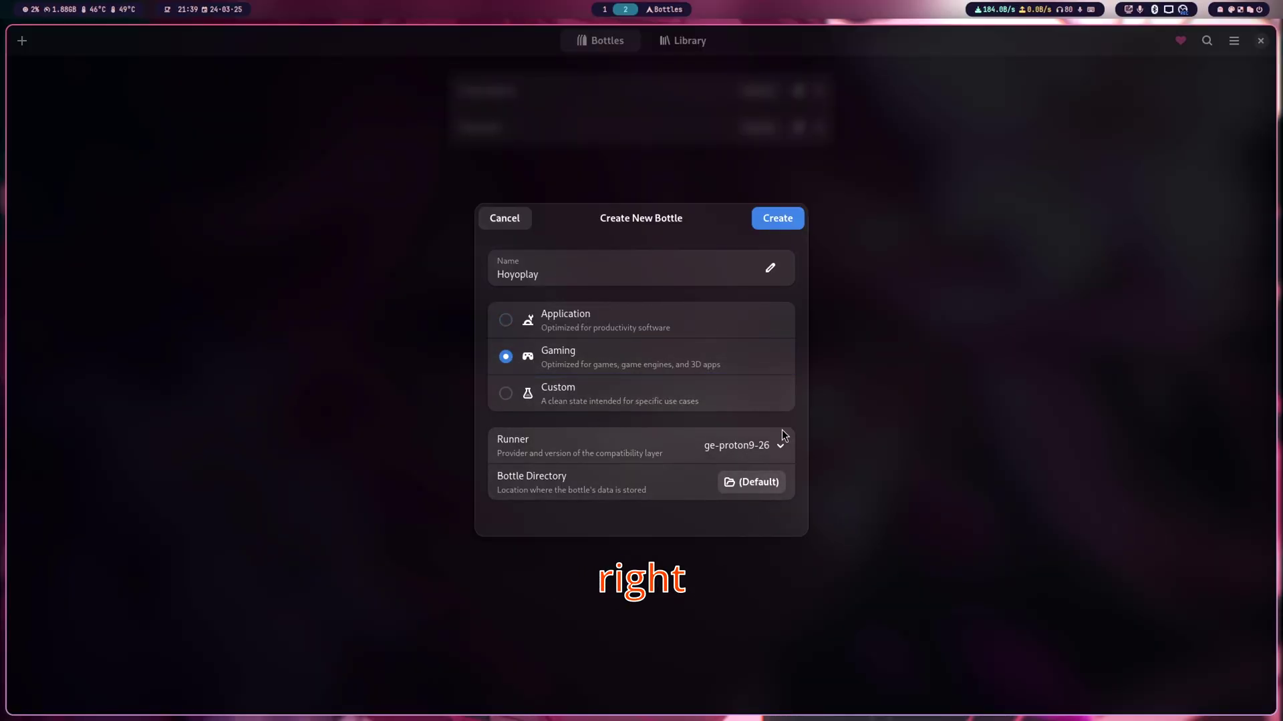
pyautogui.click(783, 218)
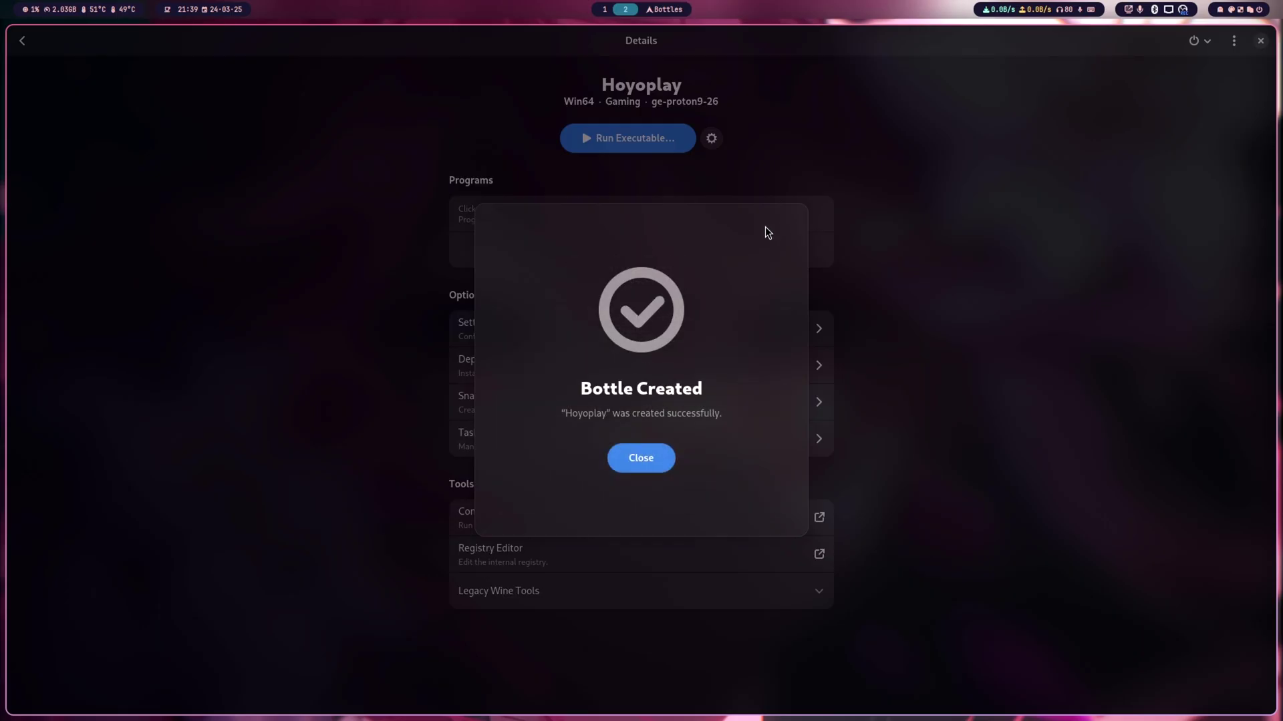
# Add a new drive letter H in the Hoyoplay bottle's drive mappings.
pyautogui.click(642, 458)
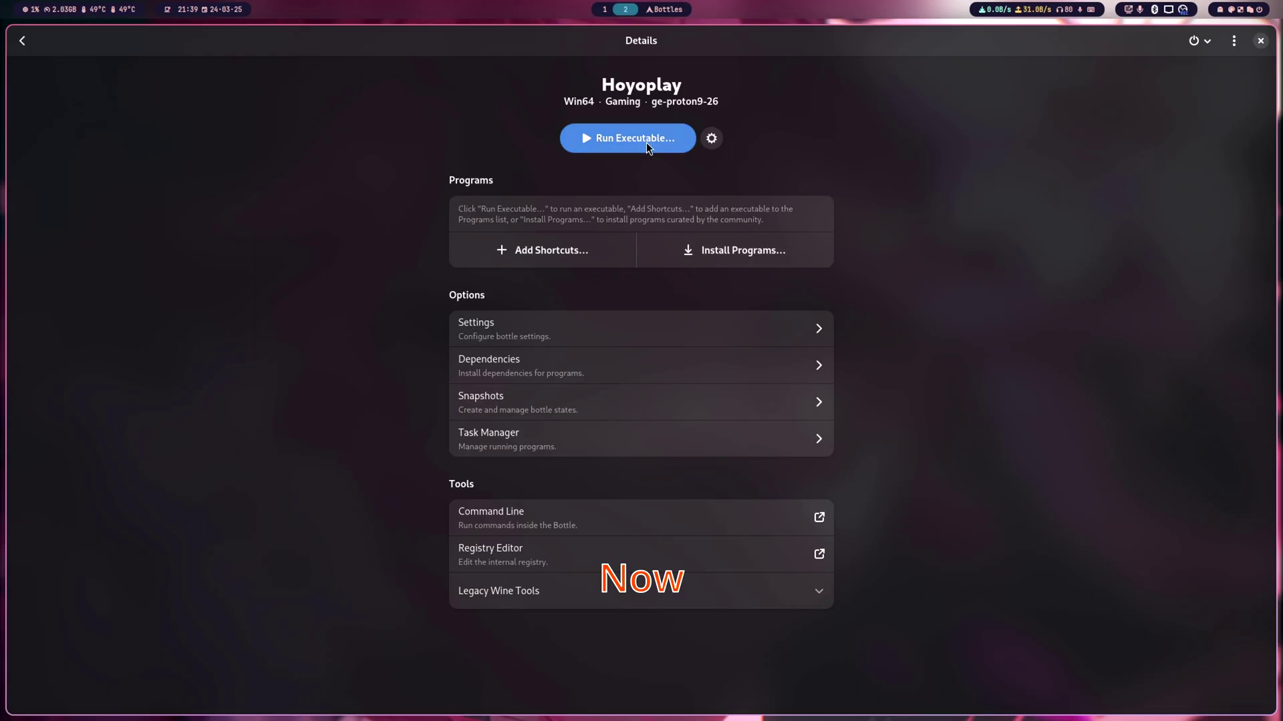
pyautogui.click(612, 332)
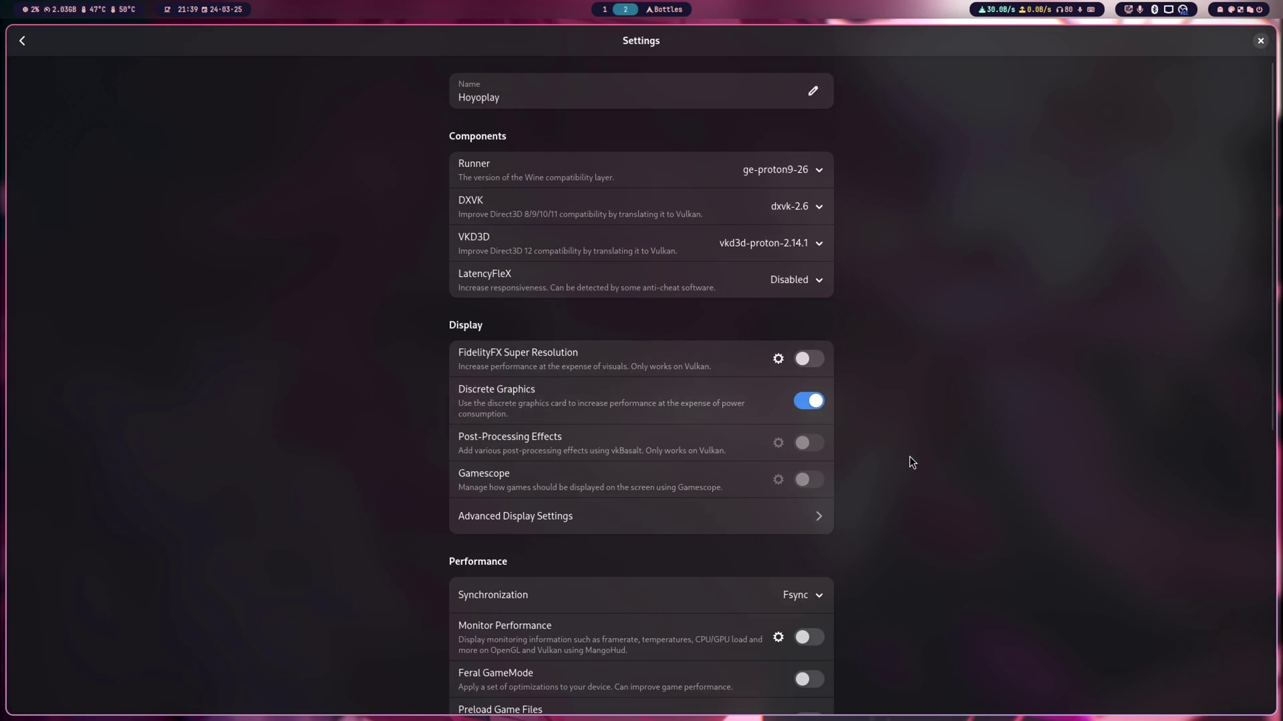
pyautogui.scroll(-8, 908, 456)
pyautogui.click(587, 528)
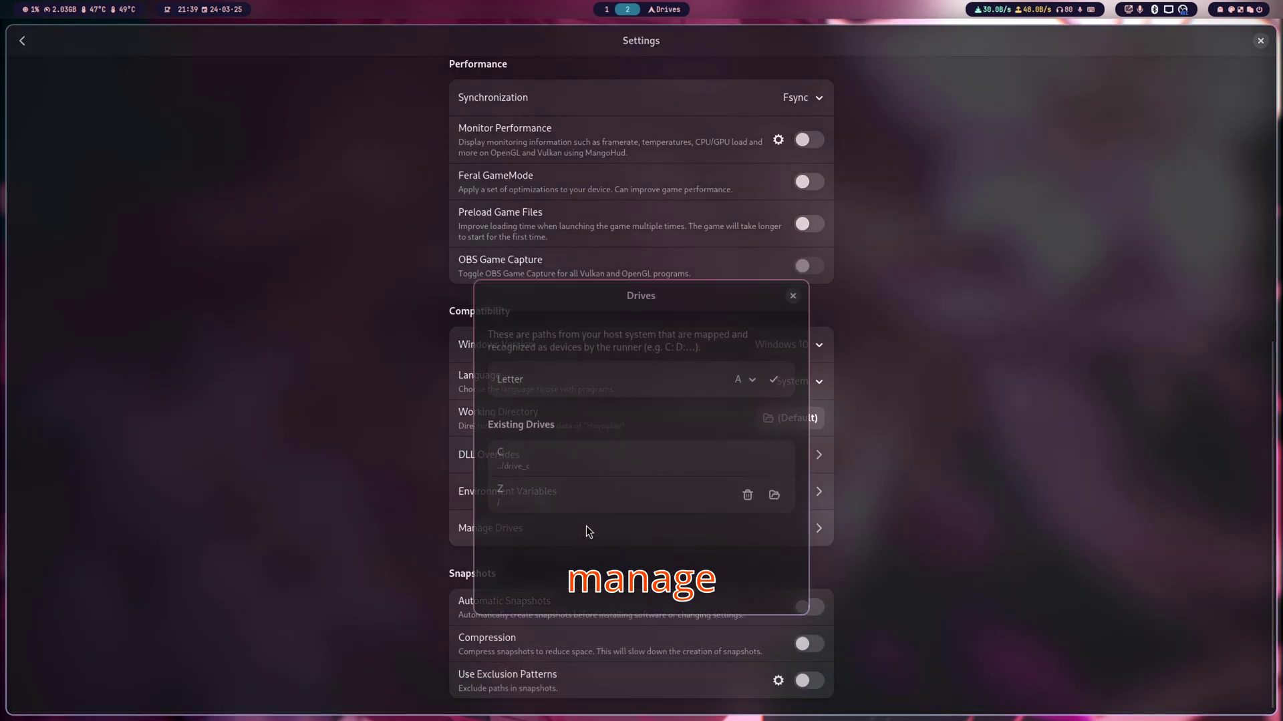
pyautogui.click(743, 302)
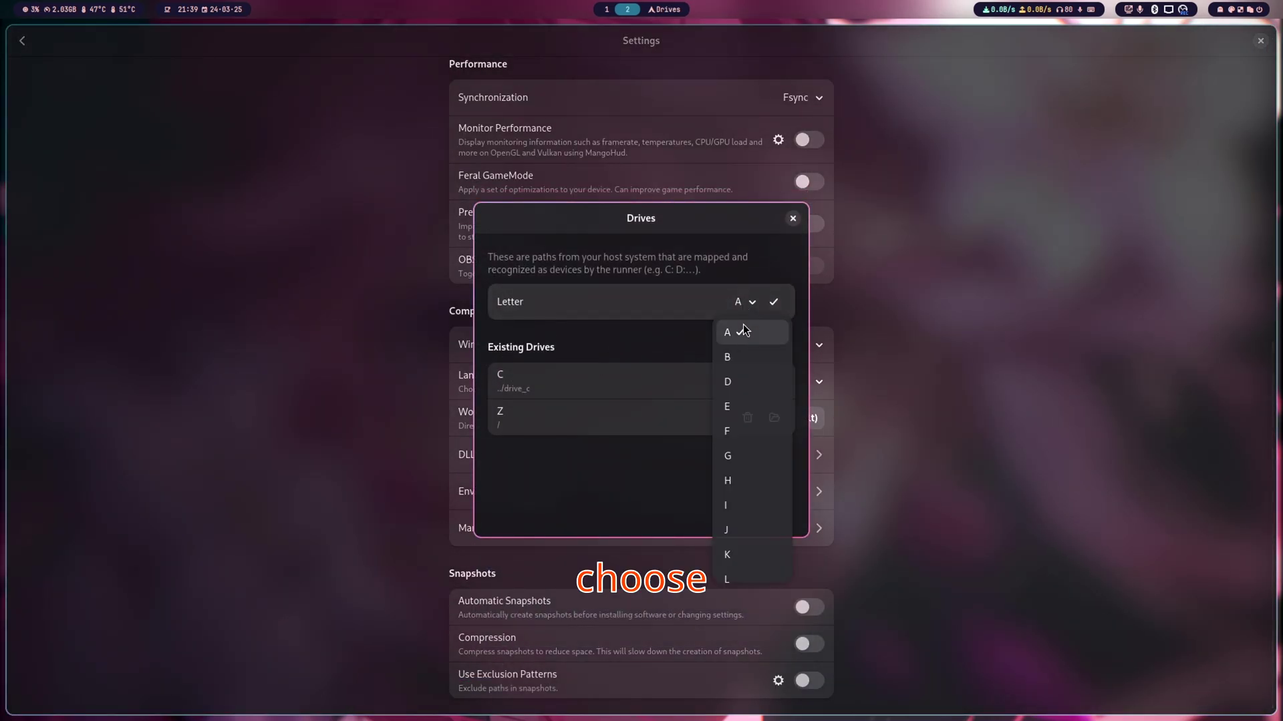
pyautogui.click(741, 481)
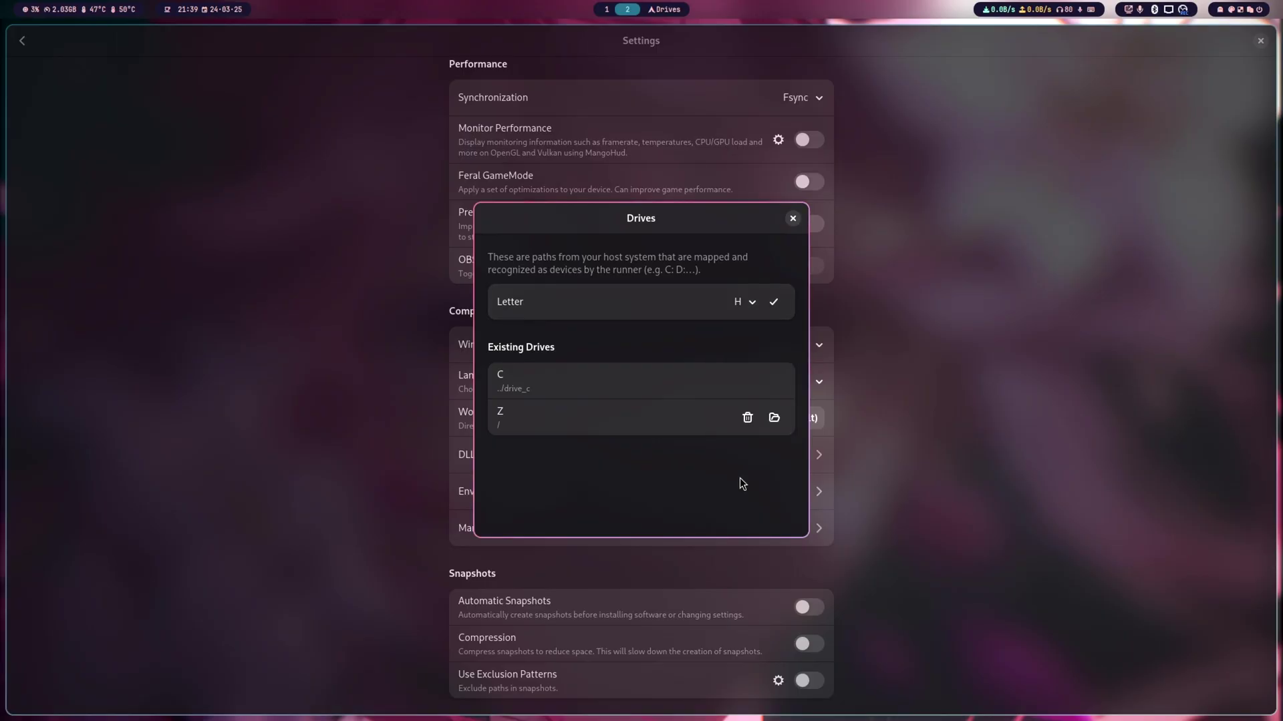
pyautogui.click(775, 303)
# Set drive H's path to /mnt/HDD/Games/HoyoGames and go back to the bottle's details.
pyautogui.click(775, 454)
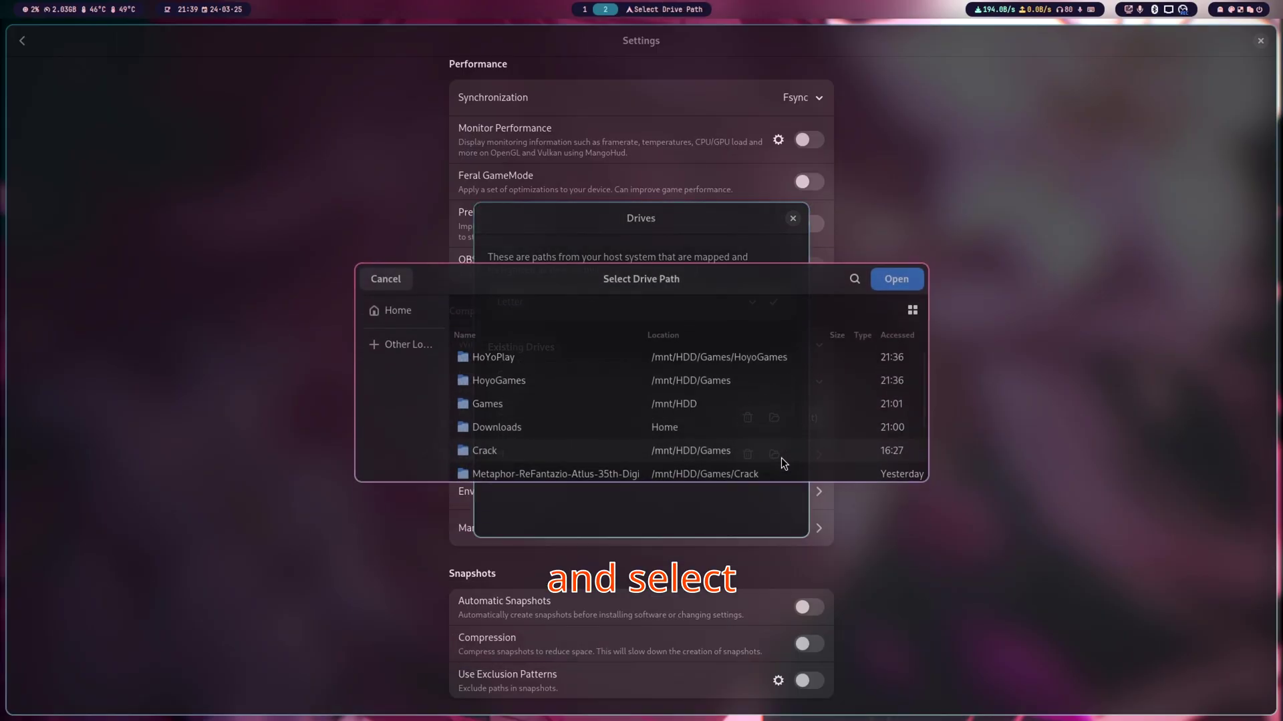
pyautogui.click(401, 344)
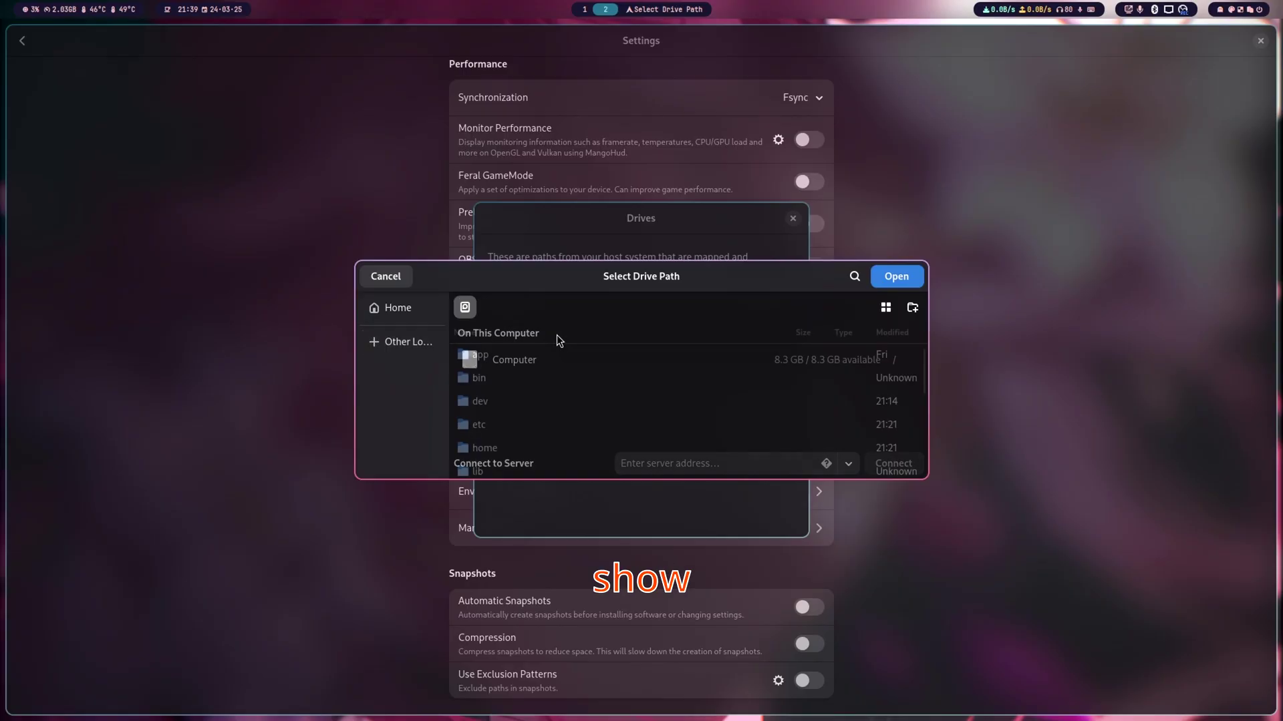
pyautogui.scroll(-3, 544, 401)
pyautogui.doubleClick(518, 406)
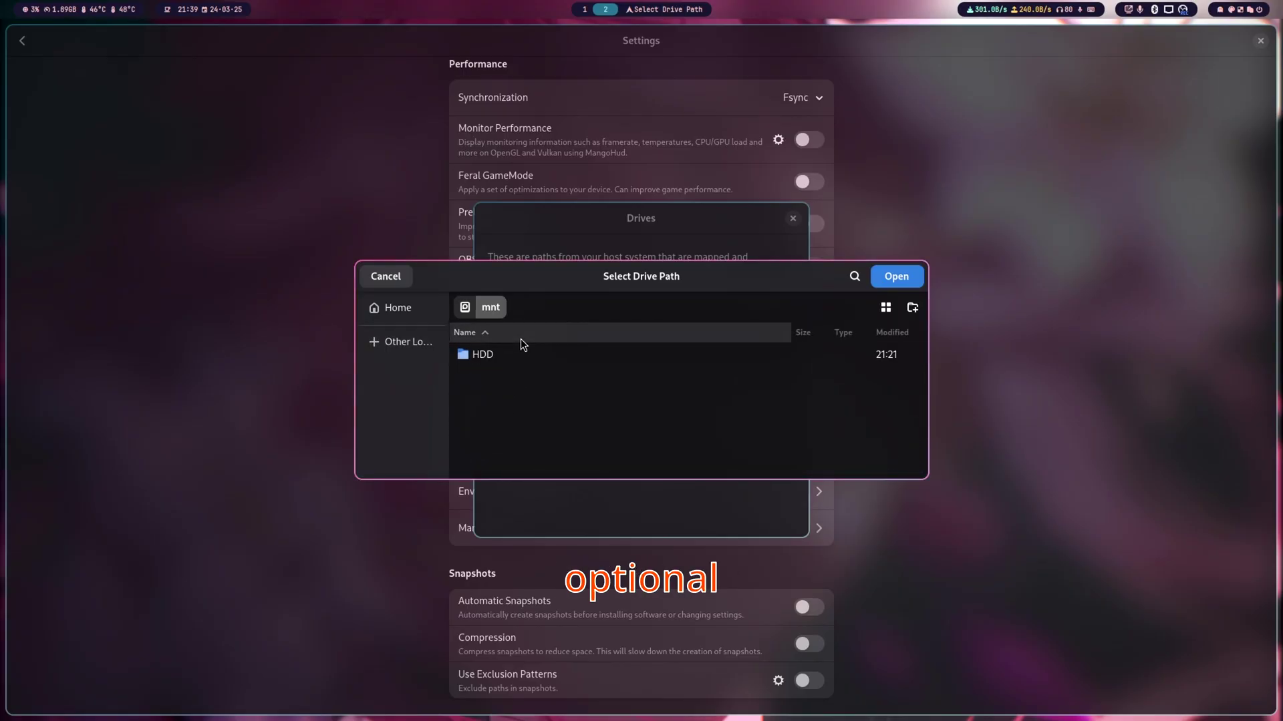
pyautogui.doubleClick(518, 350)
pyautogui.doubleClick(523, 358)
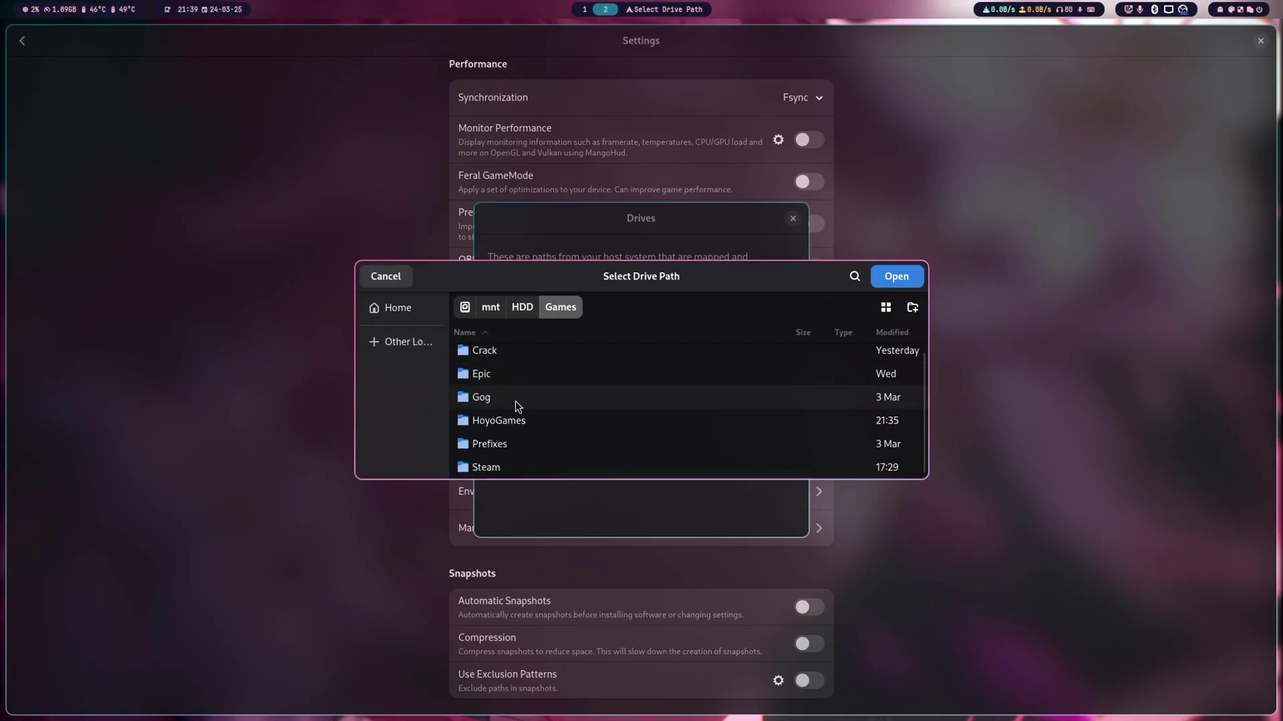
pyautogui.click(518, 422)
pyautogui.click(891, 280)
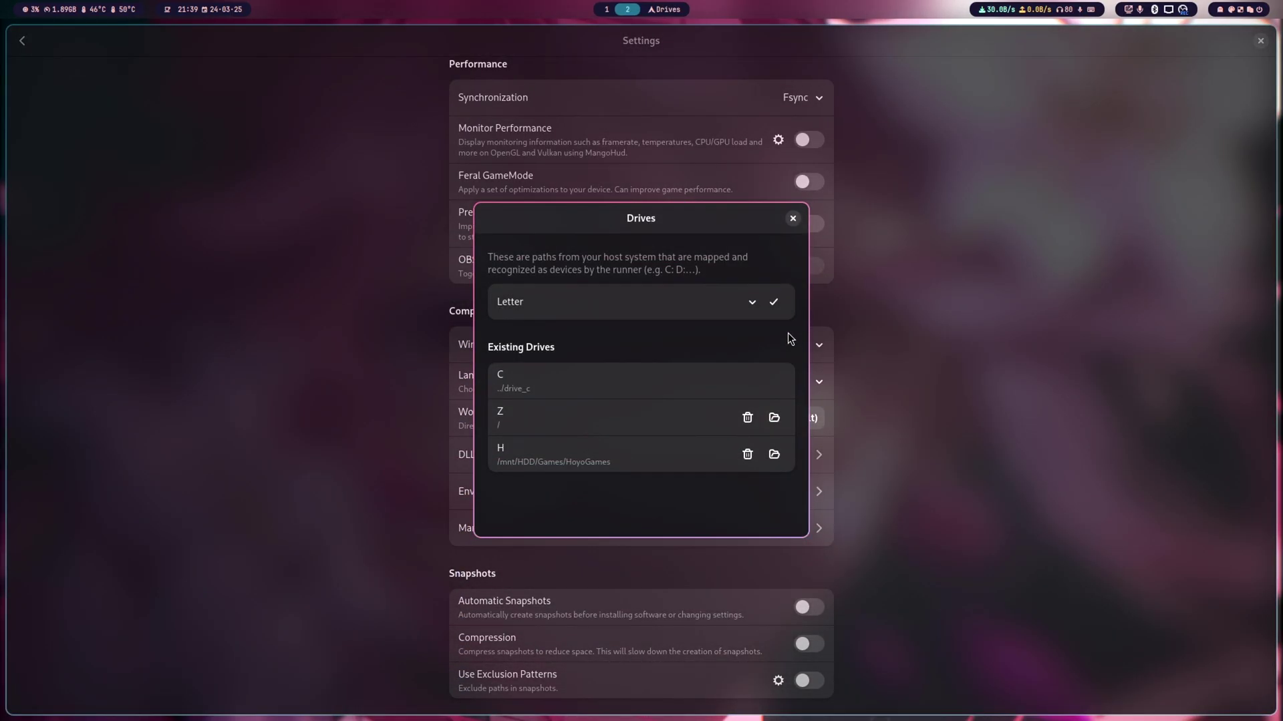
pyautogui.click(792, 220)
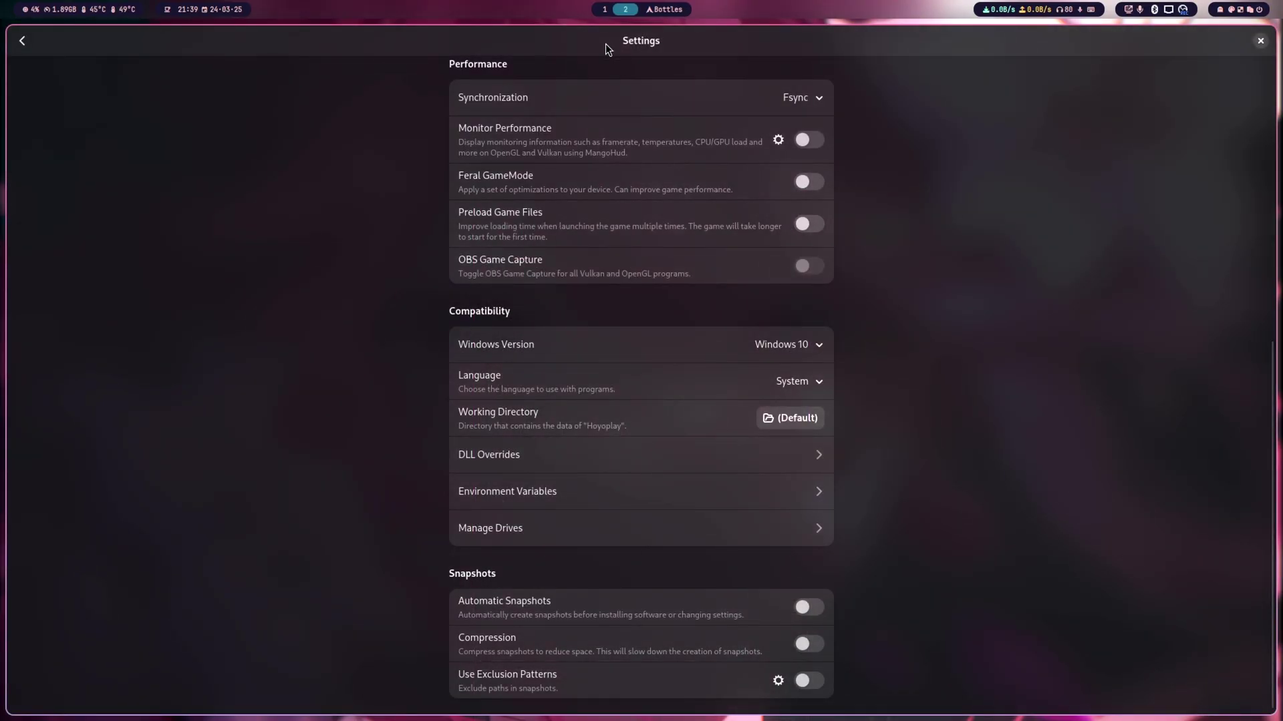
pyautogui.click(27, 48)
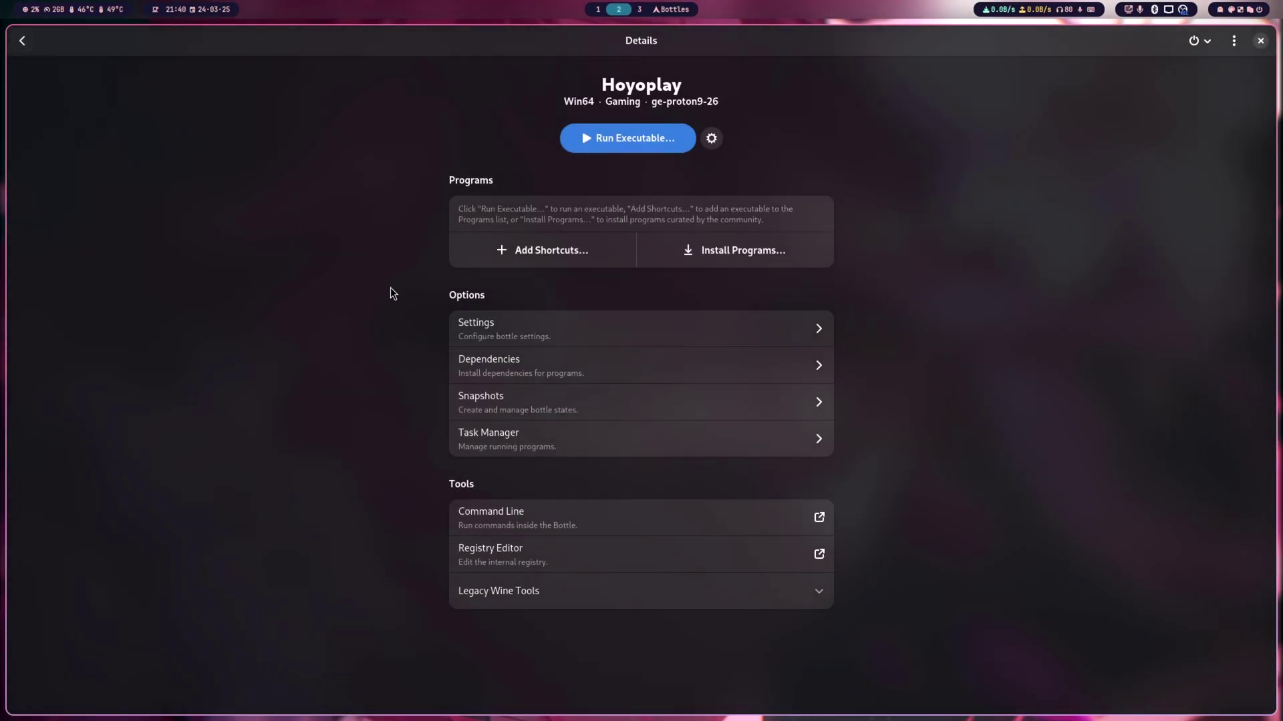
# Run the HoYoPlay installer from Downloads inside the Hoyoplay bottle.
pyautogui.click(623, 141)
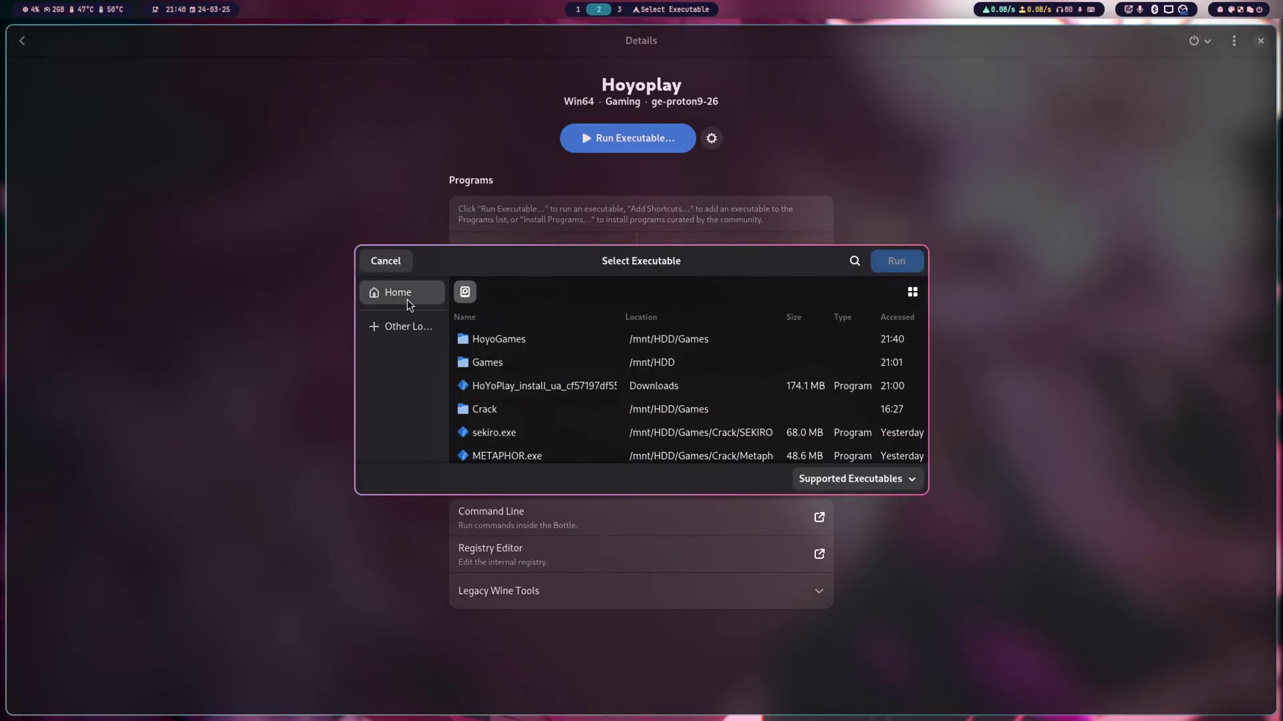
pyautogui.click(407, 298)
pyautogui.doubleClick(487, 431)
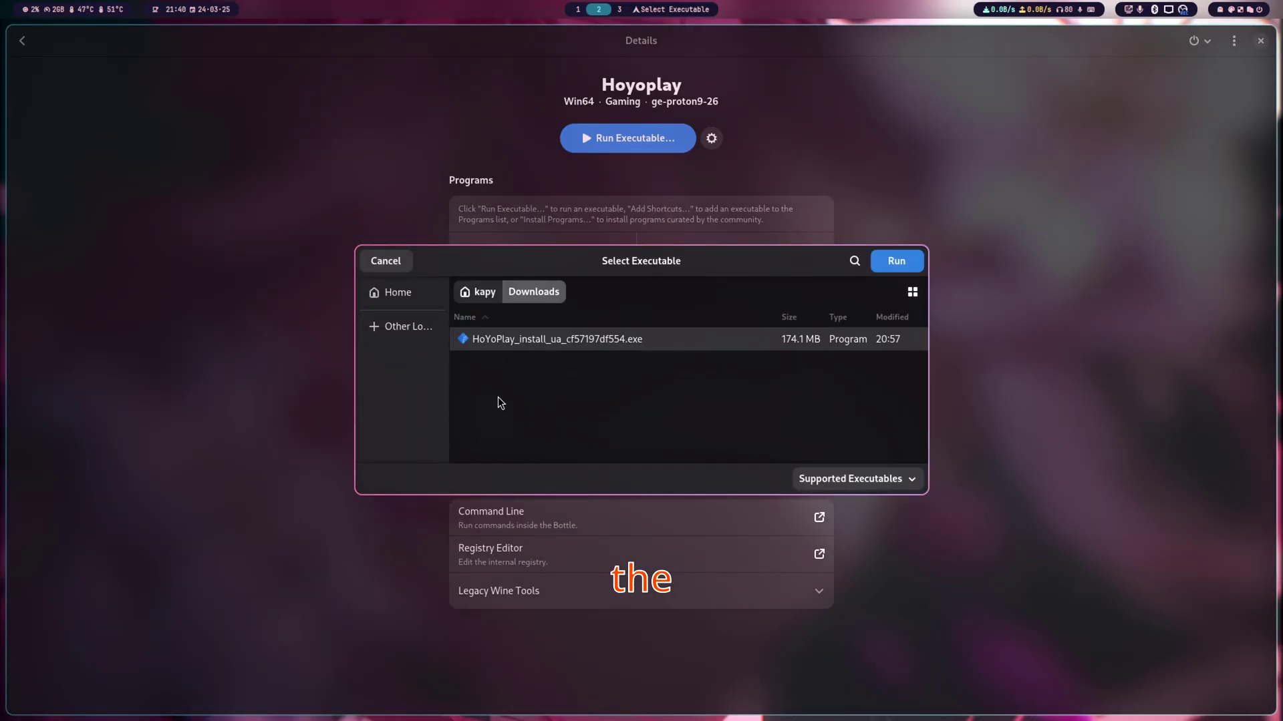
pyautogui.doubleClick(519, 346)
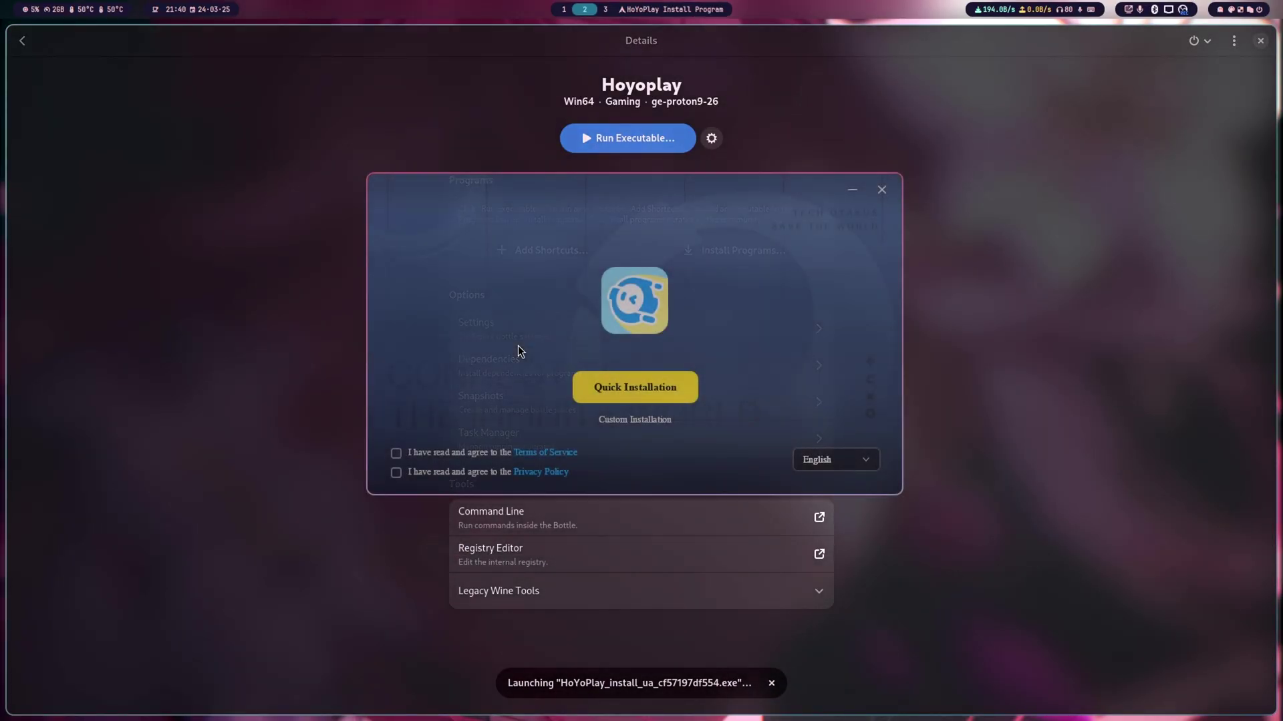
# Accept both agreements, Quick Install HoYoPlay with the VC++ 2015-2022 redistributable, and finish.
pyautogui.click(396, 453)
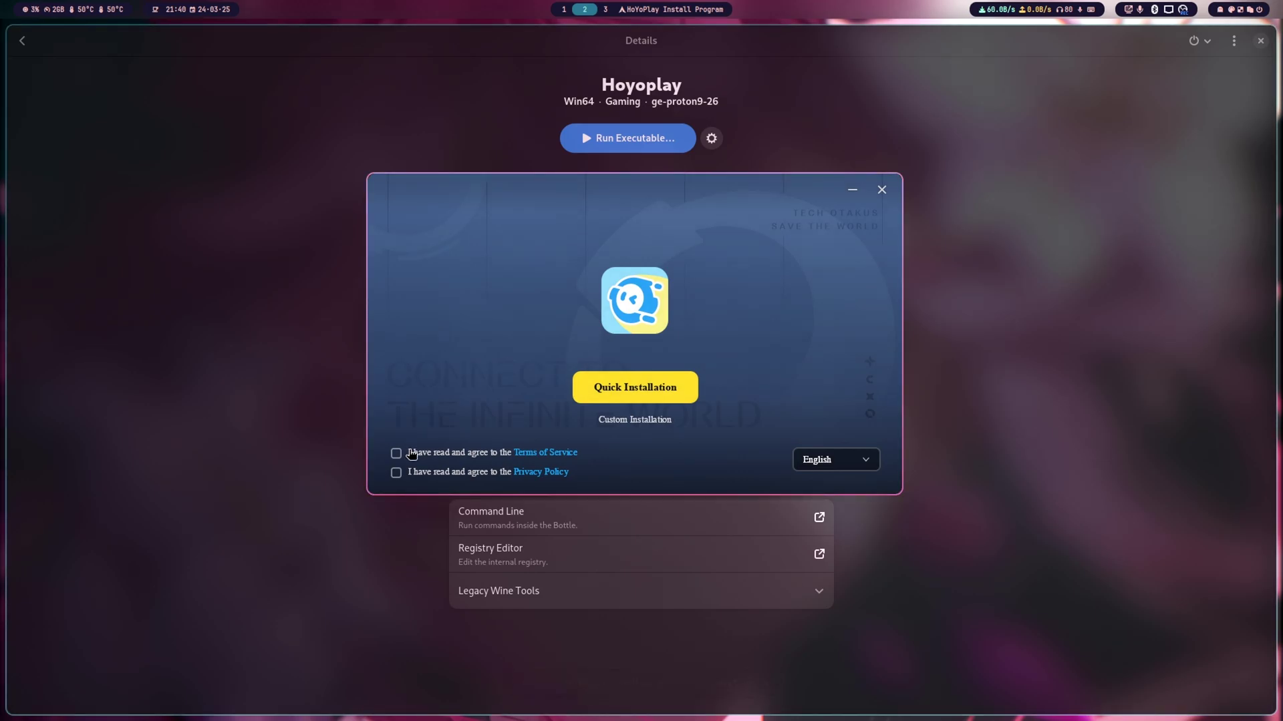
pyautogui.click(396, 472)
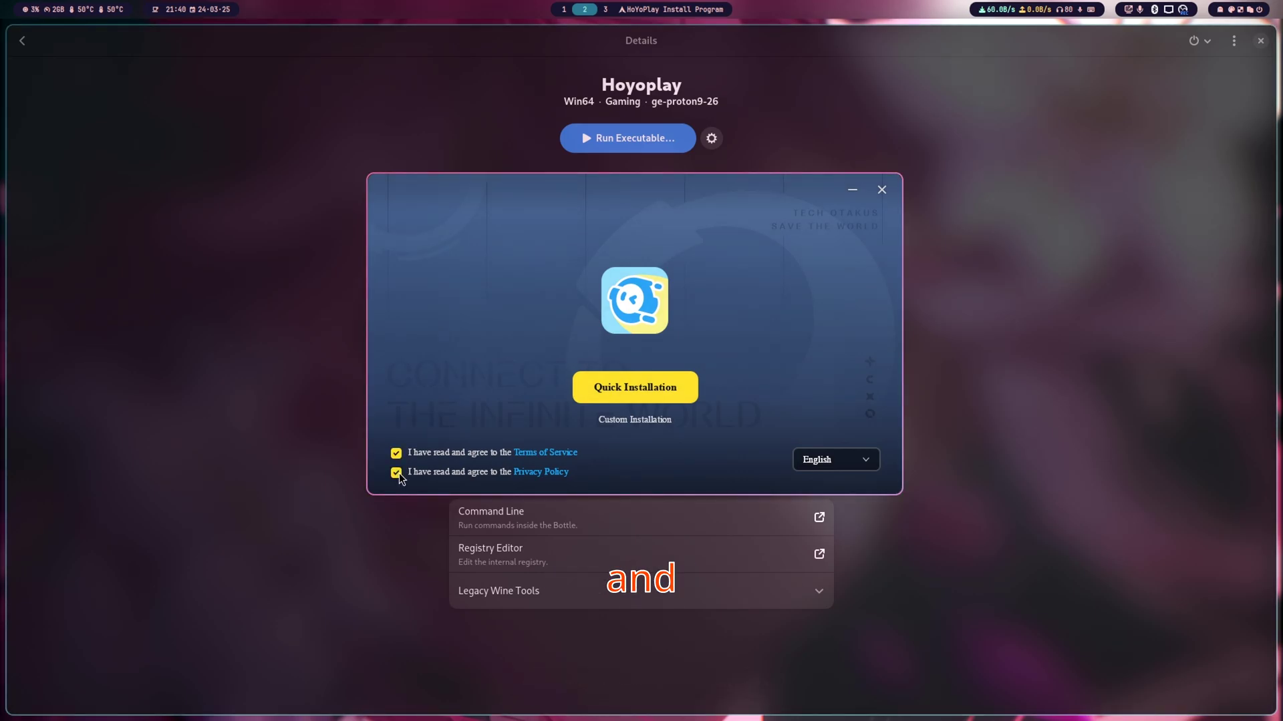
pyautogui.click(620, 394)
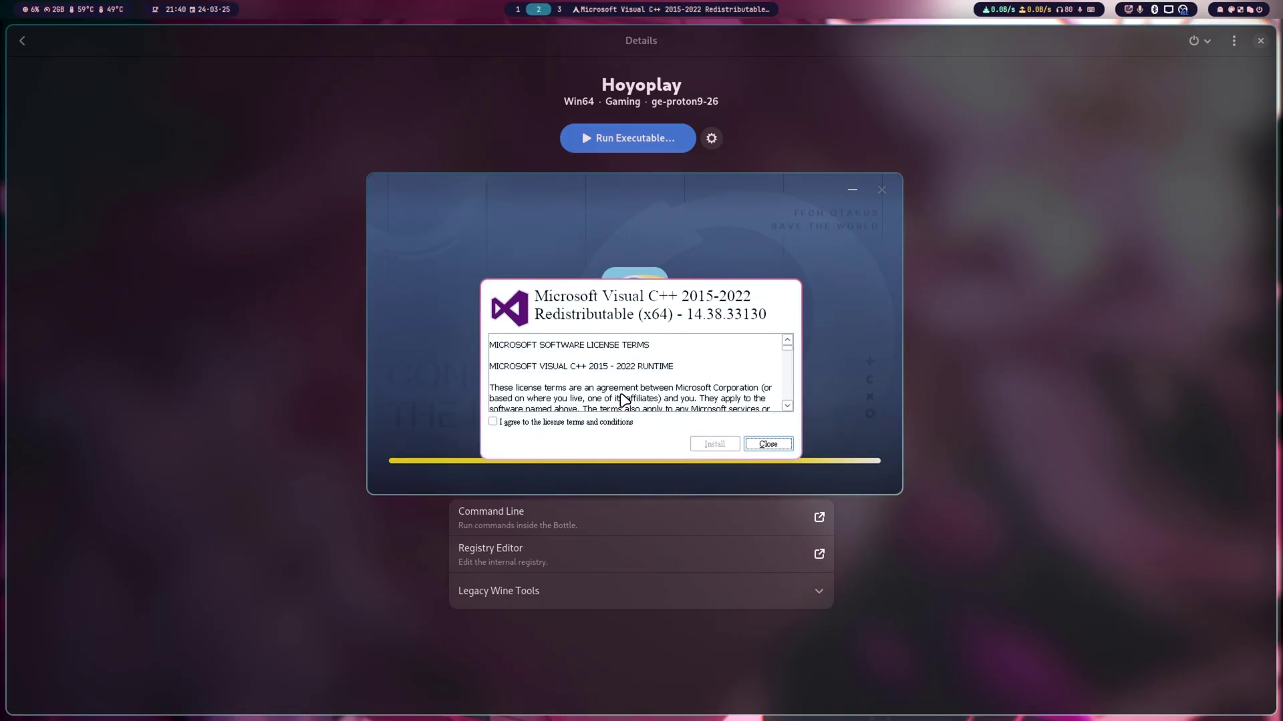
pyautogui.click(703, 442)
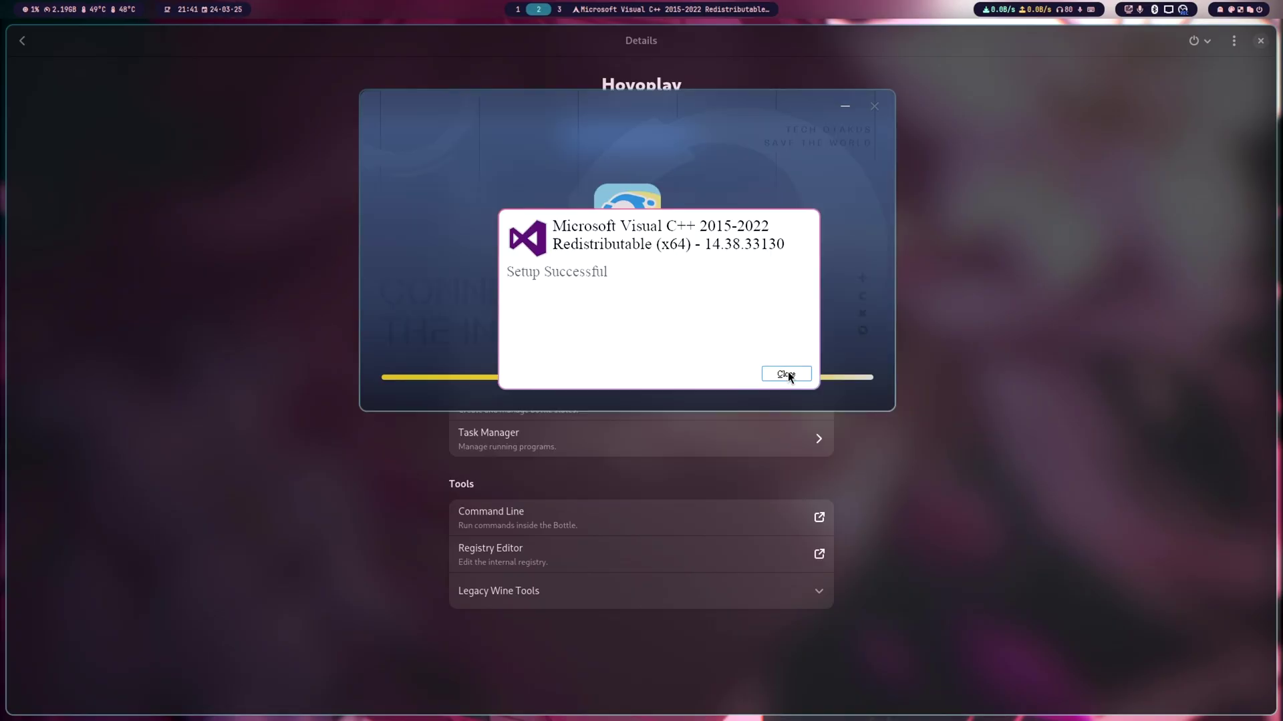
pyautogui.click(786, 373)
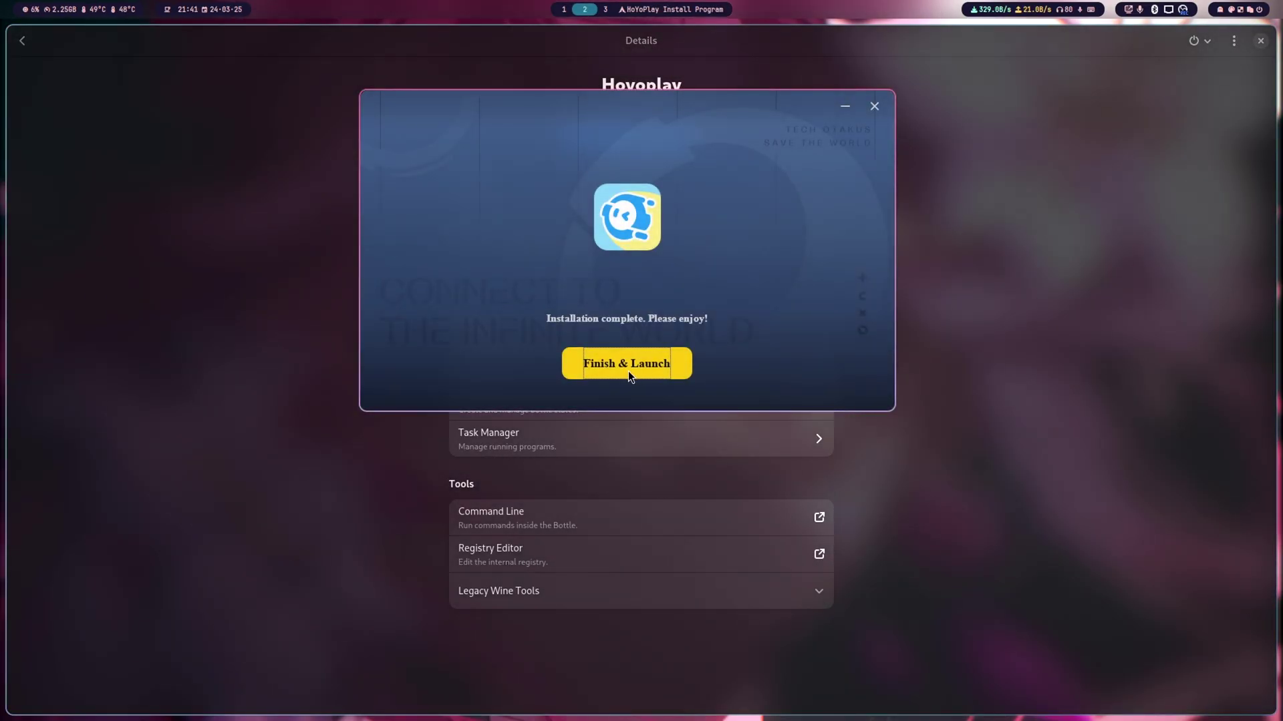
pyautogui.click(629, 365)
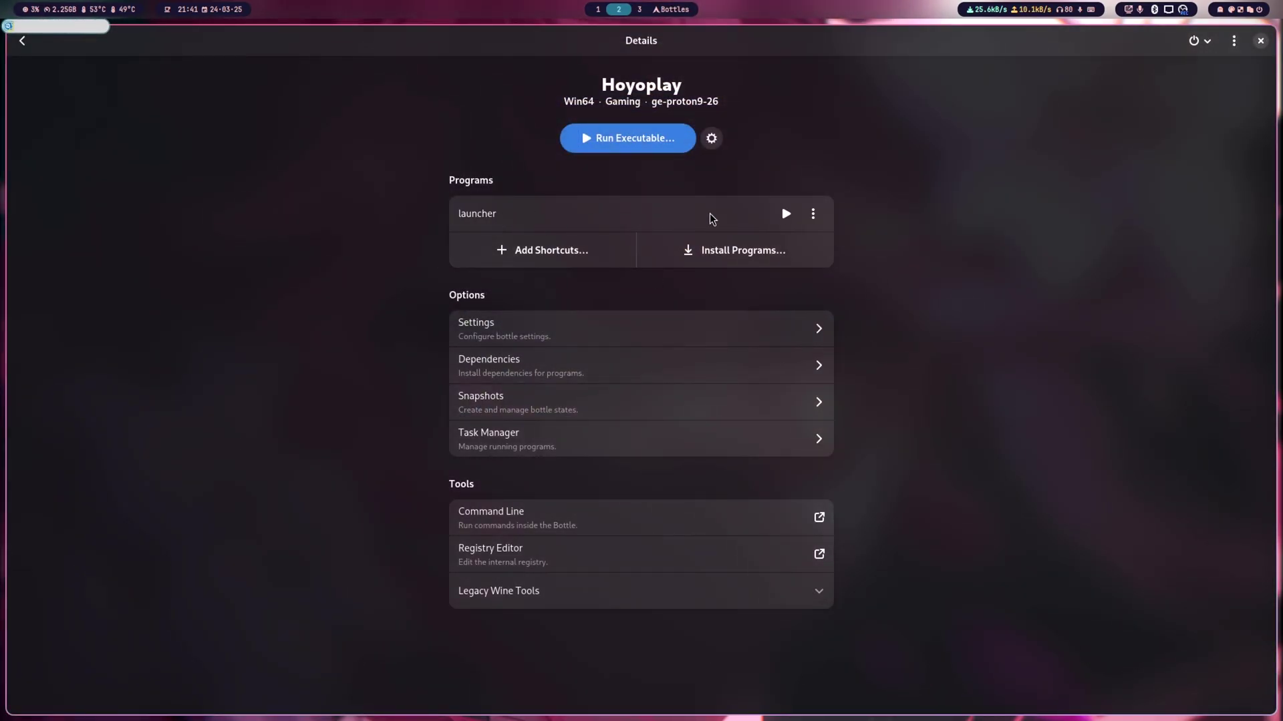
pyautogui.click(791, 218)
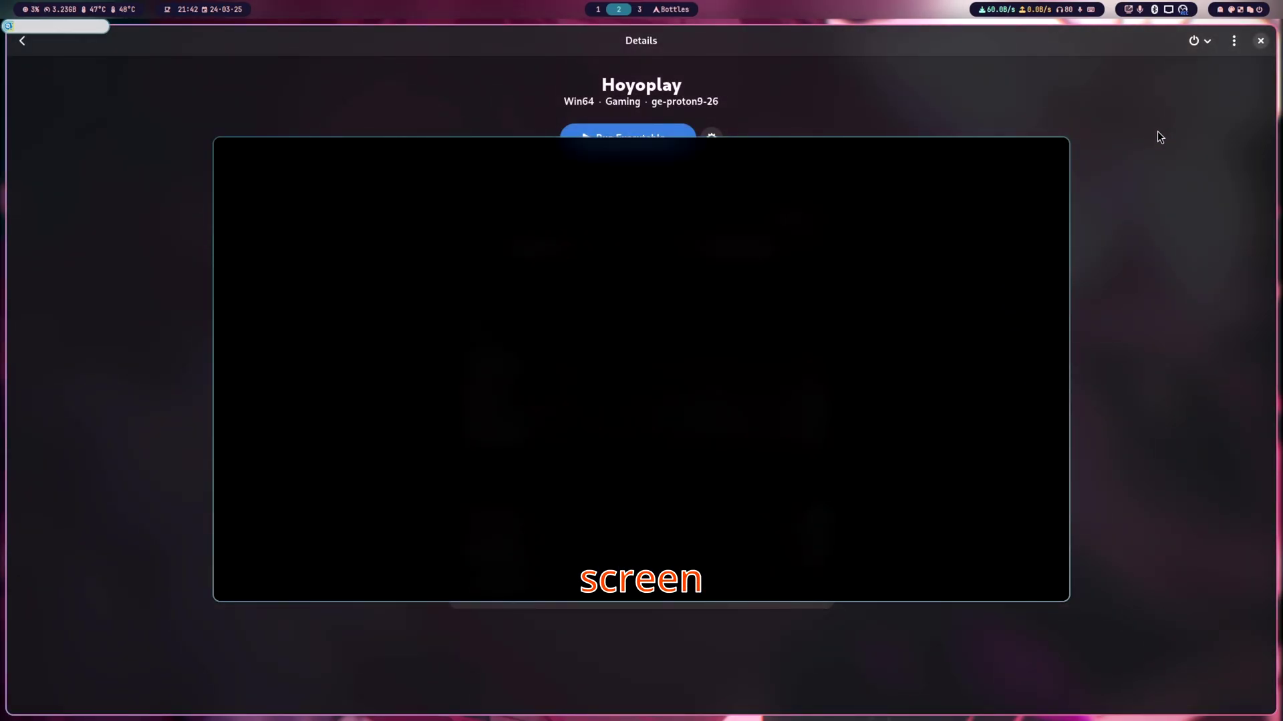
pyautogui.click(1200, 41)
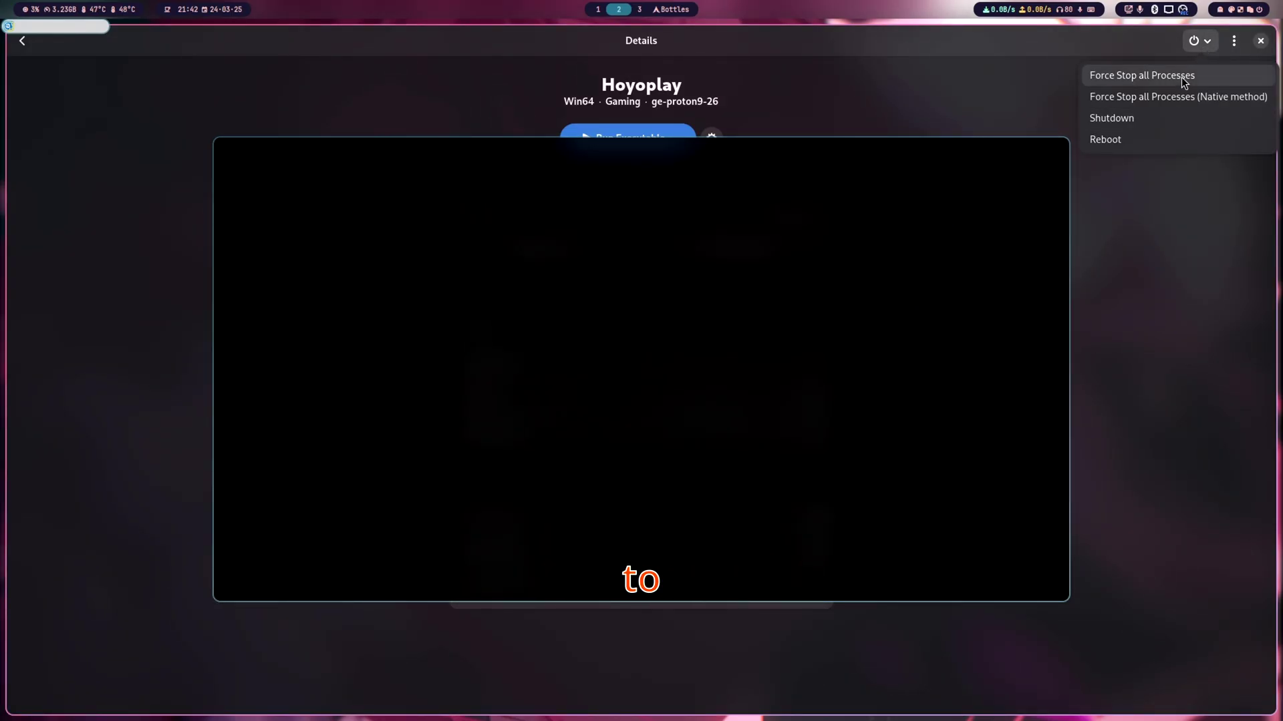
pyautogui.click(1181, 78)
pyautogui.click(697, 407)
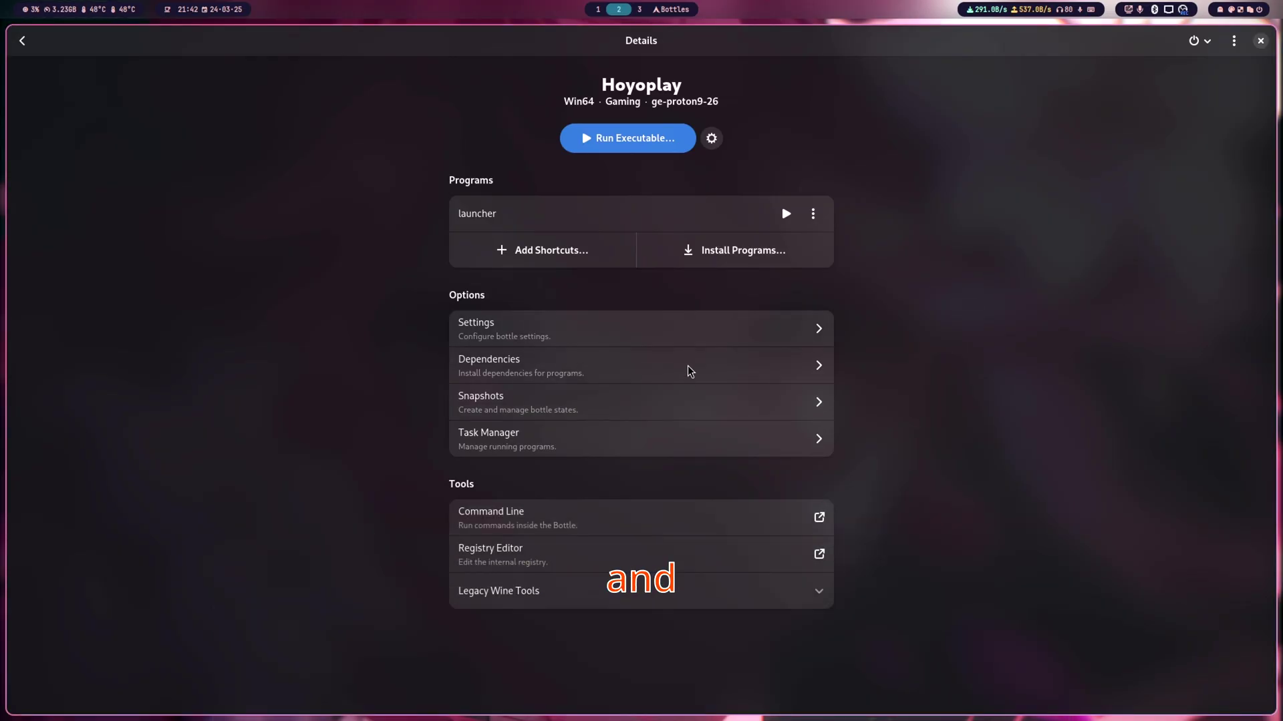
pyautogui.click(687, 372)
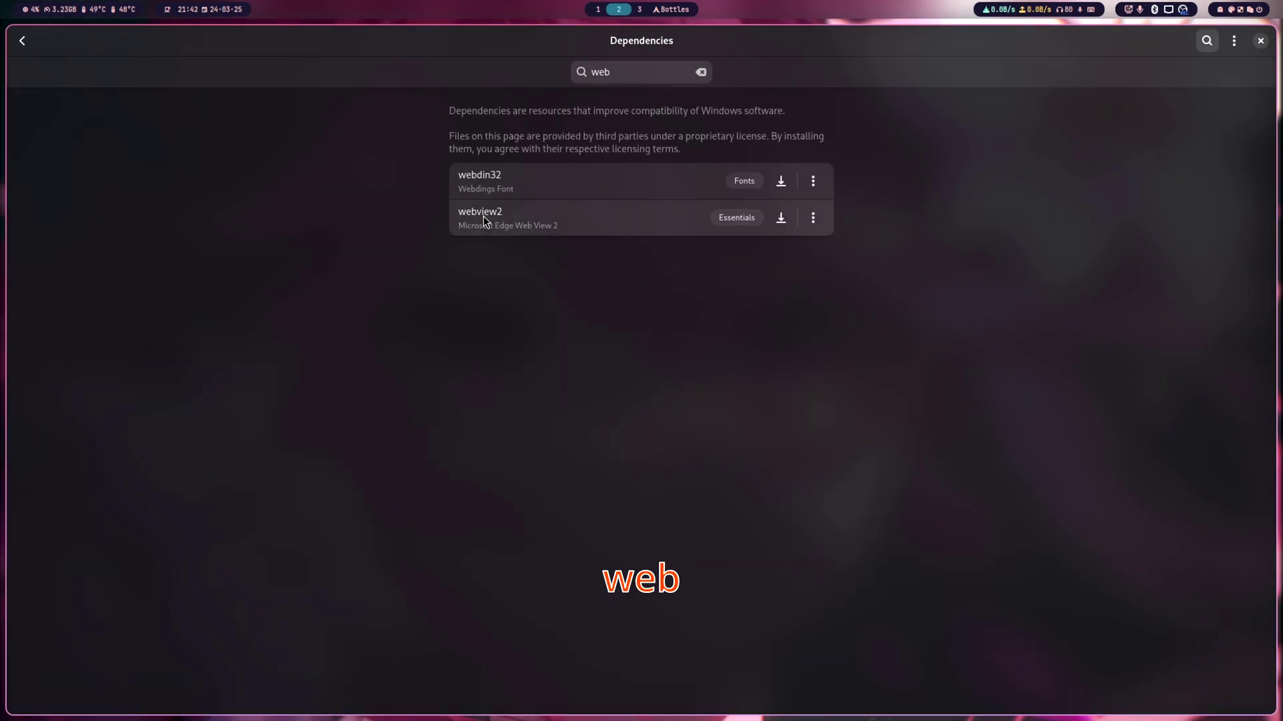
# Filter dependencies by 'web', install webview2, then go back to the bottle's details.
pyautogui.click(628, 70)
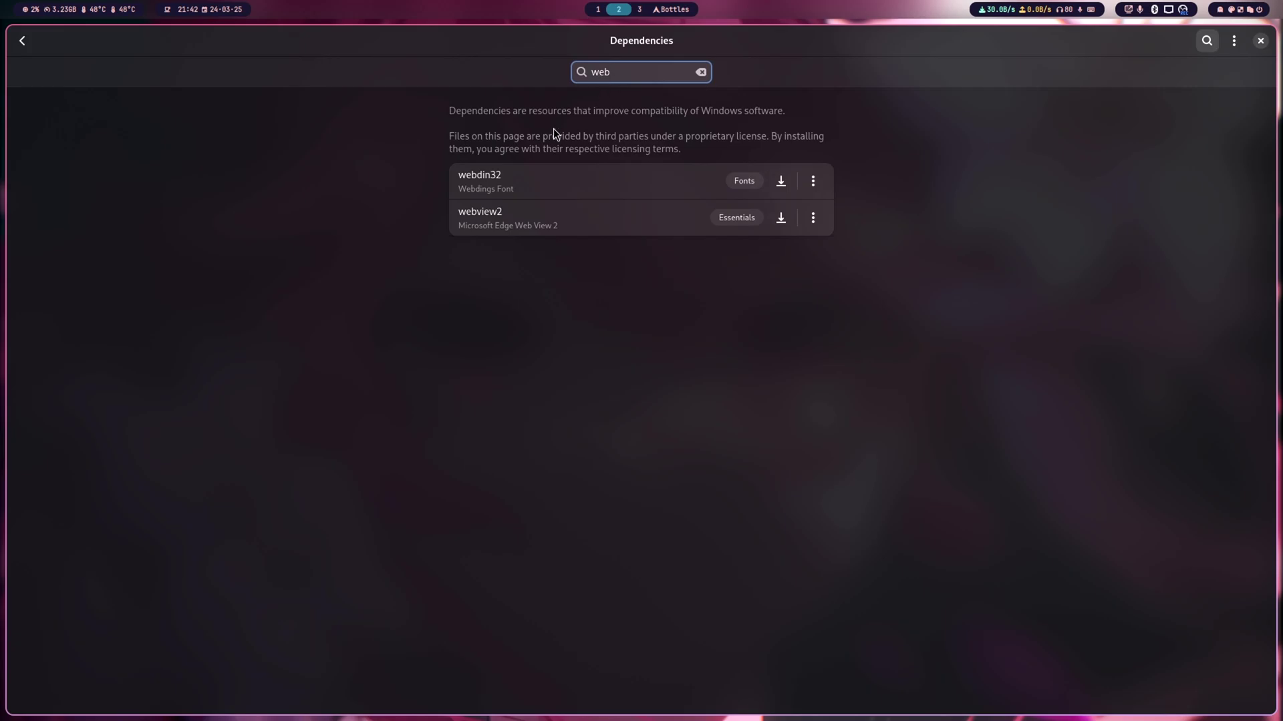
pyautogui.click(780, 217)
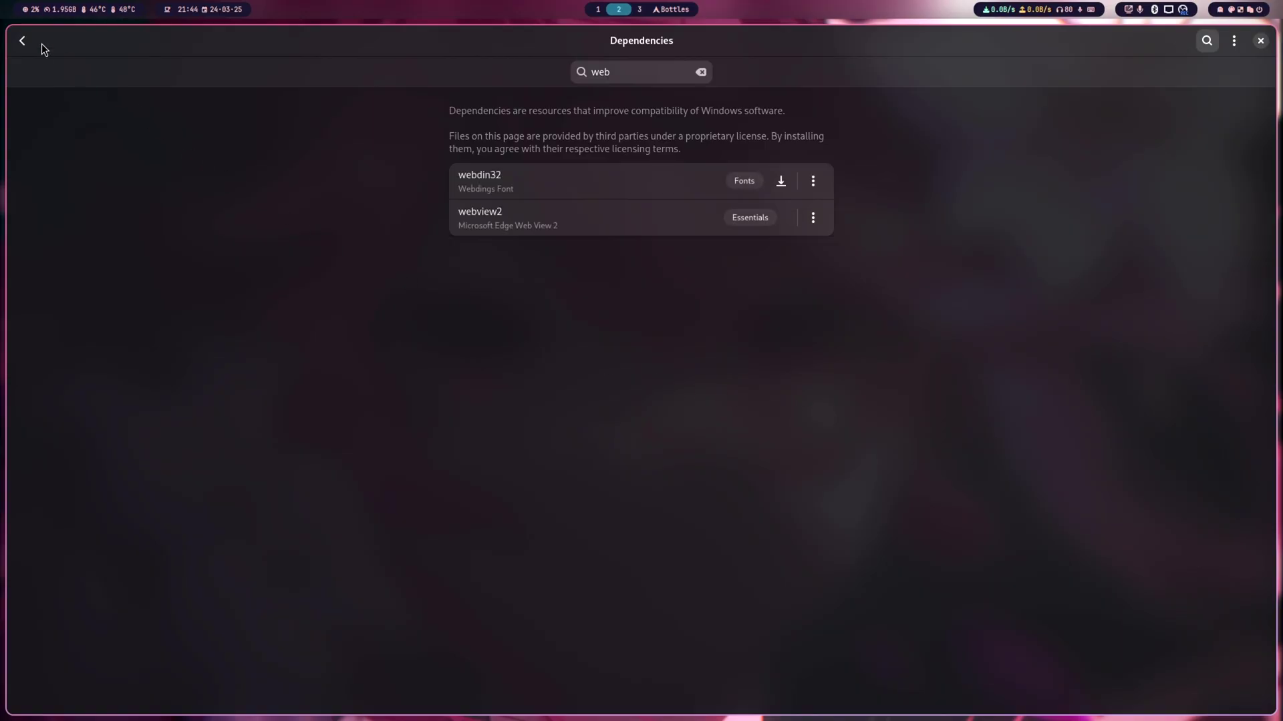
pyautogui.click(21, 42)
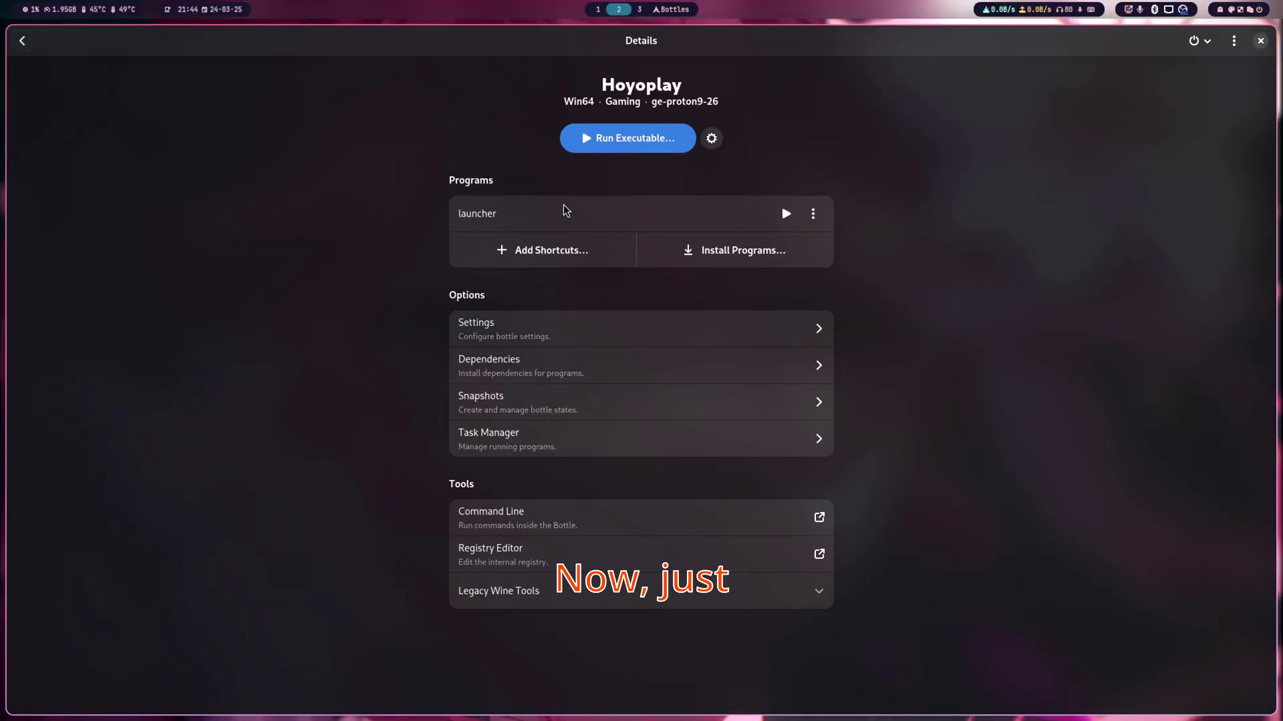
# Start HoYoPlay from the Hoyoplay bottle and open its Zenless Zone Zero page.
pyautogui.click(783, 211)
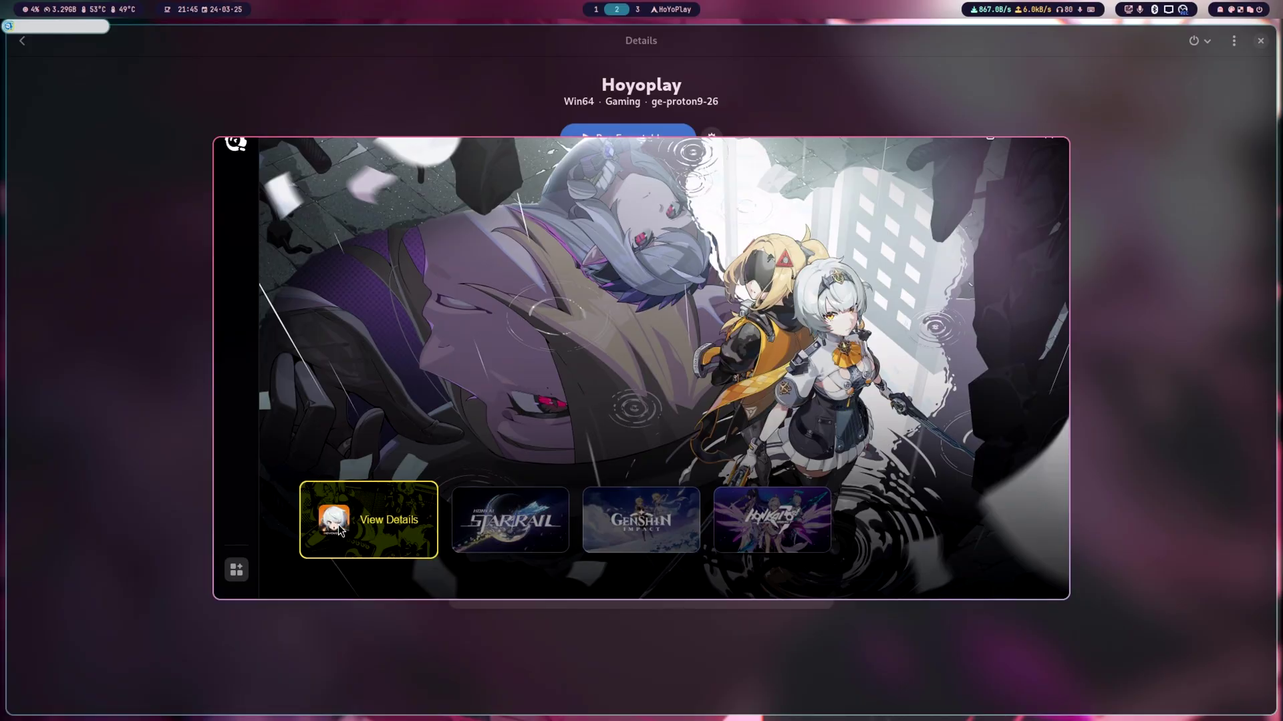
pyautogui.click(340, 528)
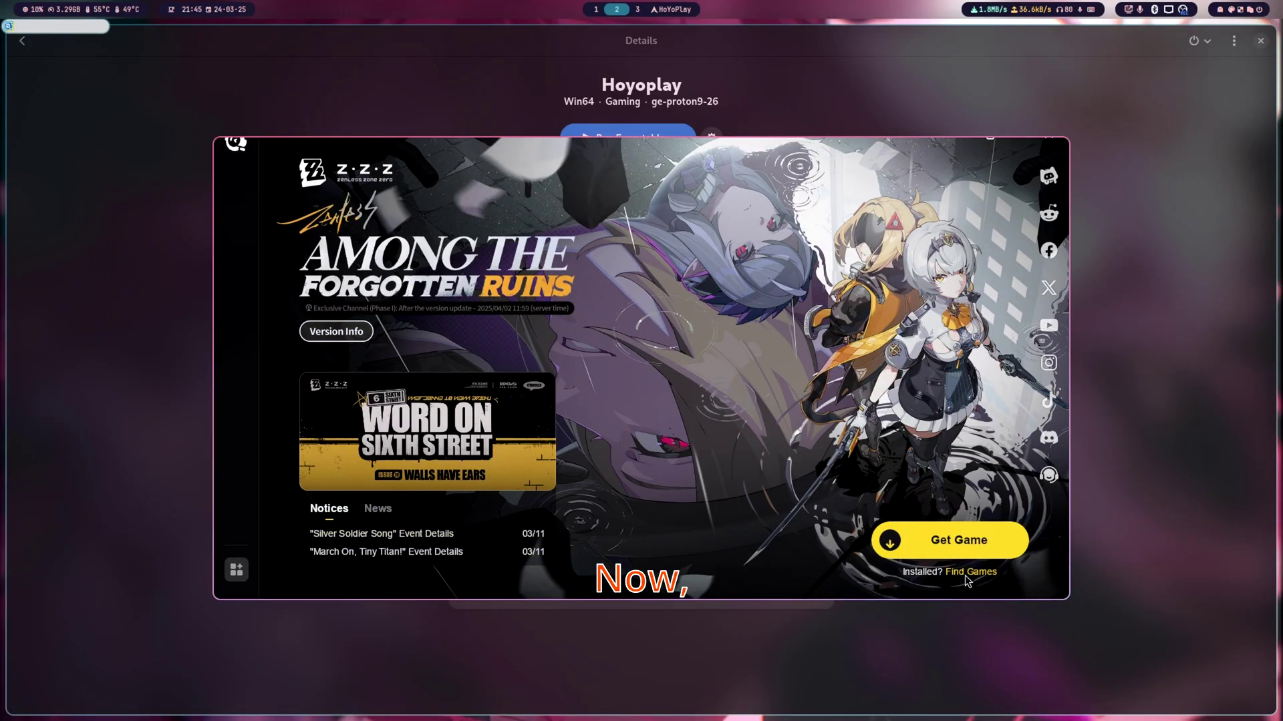
# Install Zenless Zone Zero into H:\ZenlessZoneZero Game with both shortcut boxes left ticked.
pyautogui.click(962, 539)
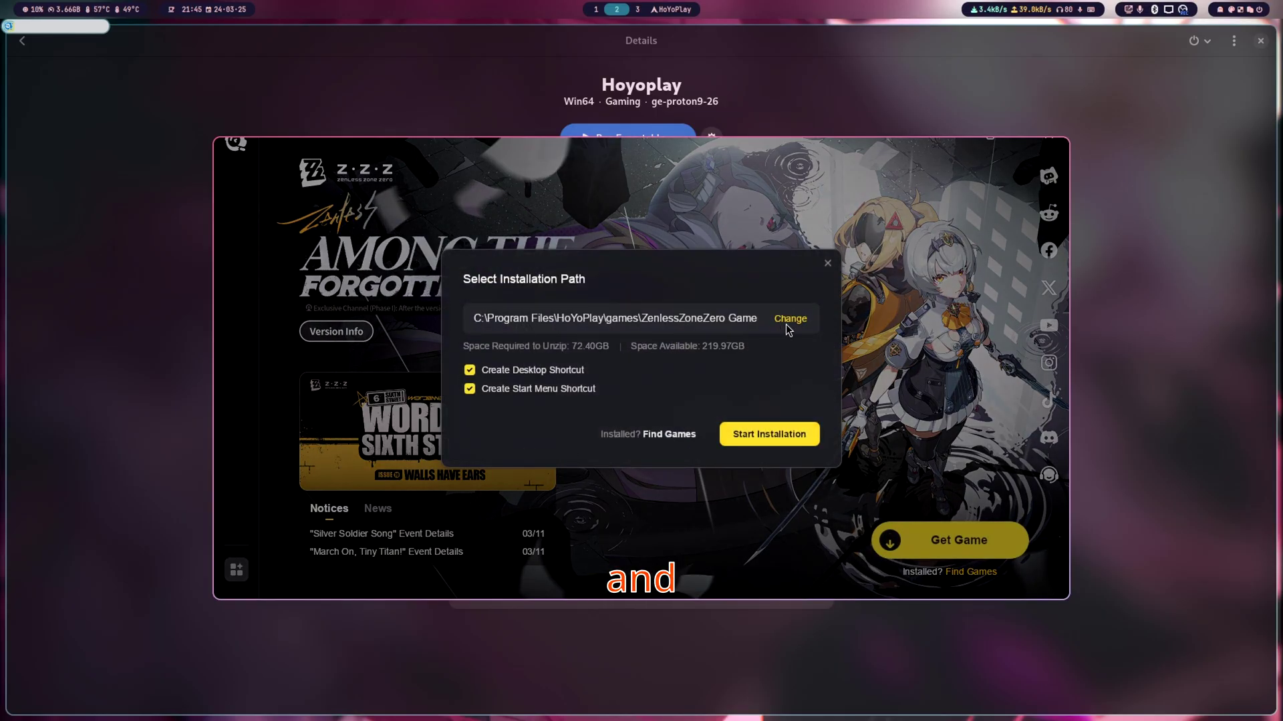
pyautogui.click(790, 319)
pyautogui.click(266, 172)
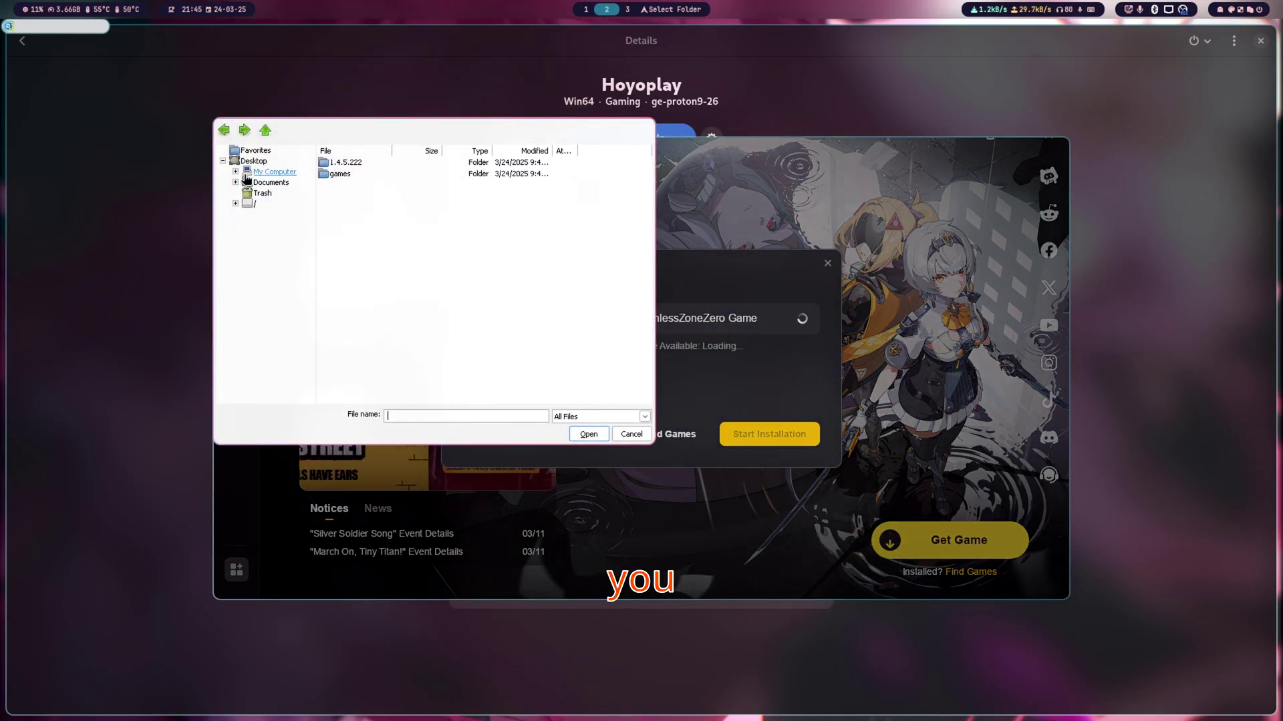
pyautogui.click(341, 185)
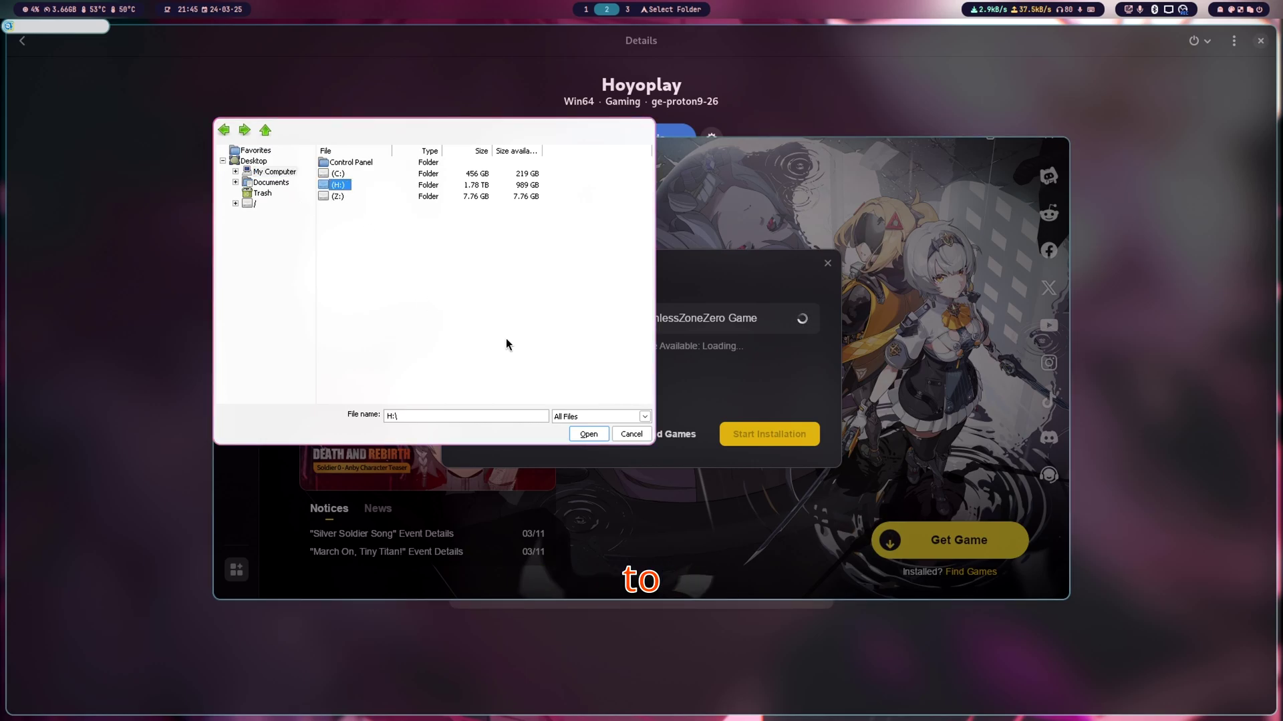
pyautogui.click(599, 435)
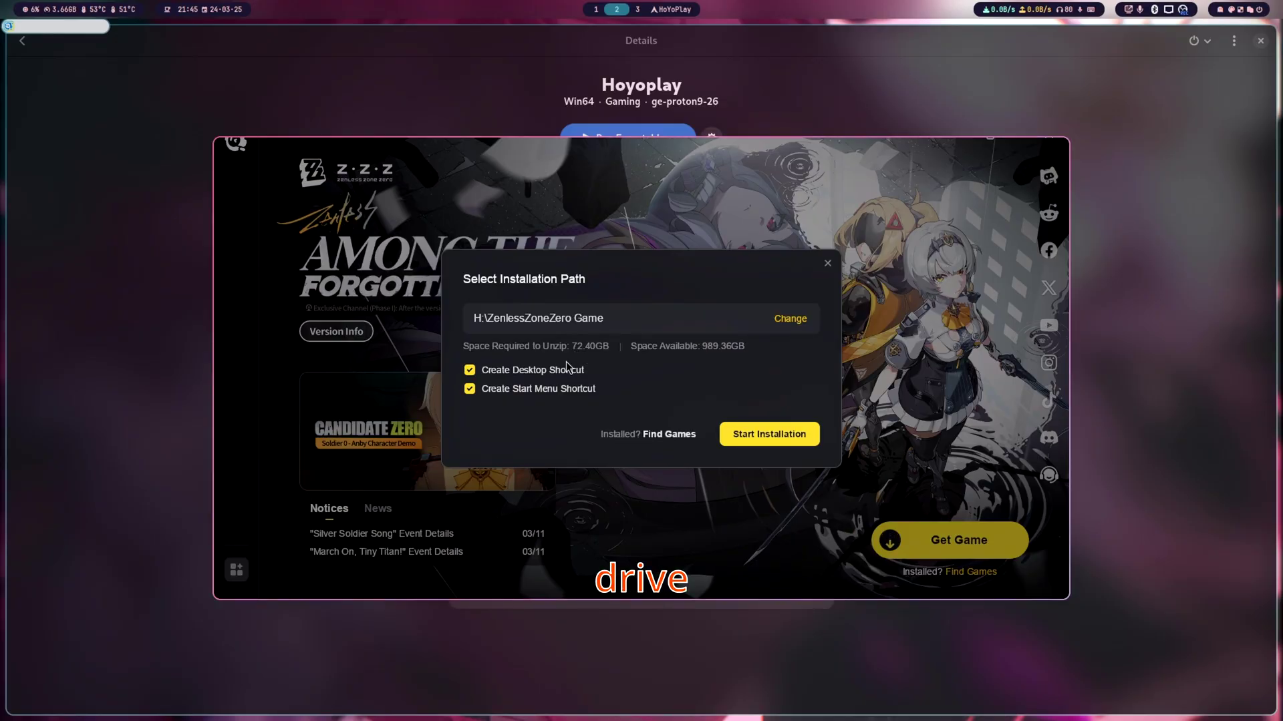
pyautogui.click(471, 389)
pyautogui.click(471, 390)
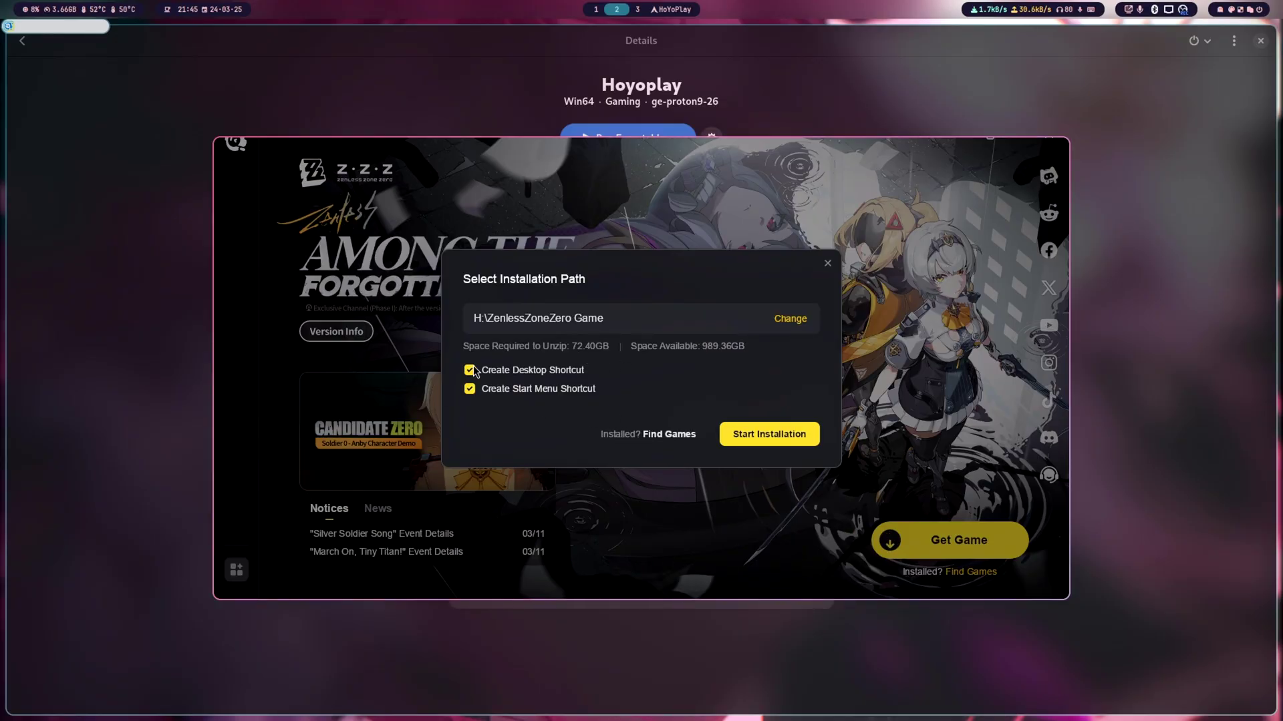
pyautogui.click(786, 436)
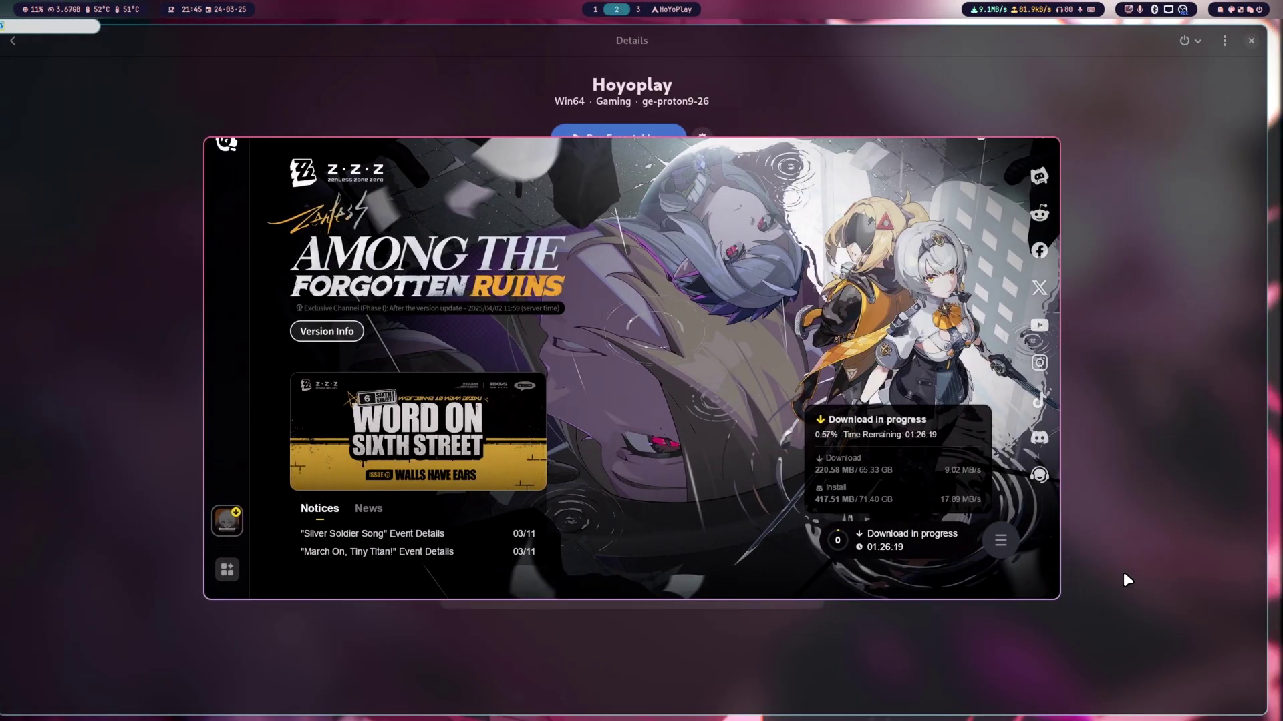
# From All Games, queue Genshin Impact for installation into H:\Genshin Impact game.
pyautogui.click(235, 569)
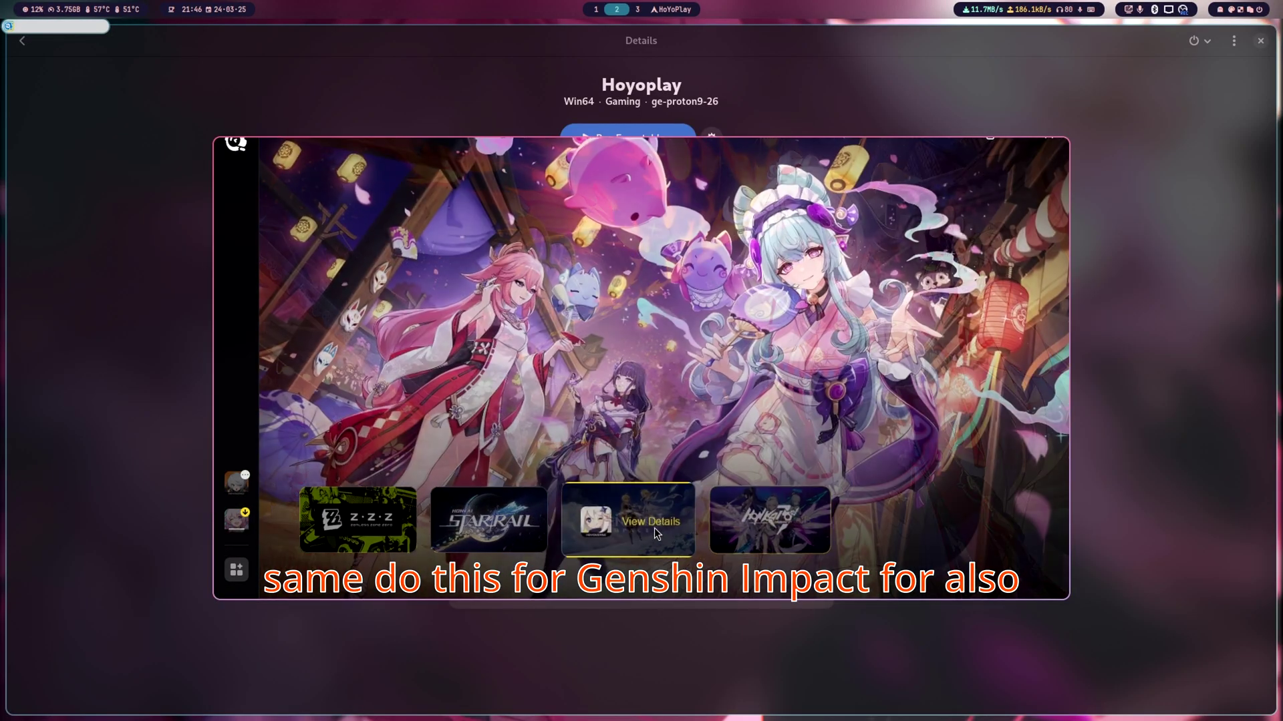
pyautogui.click(653, 529)
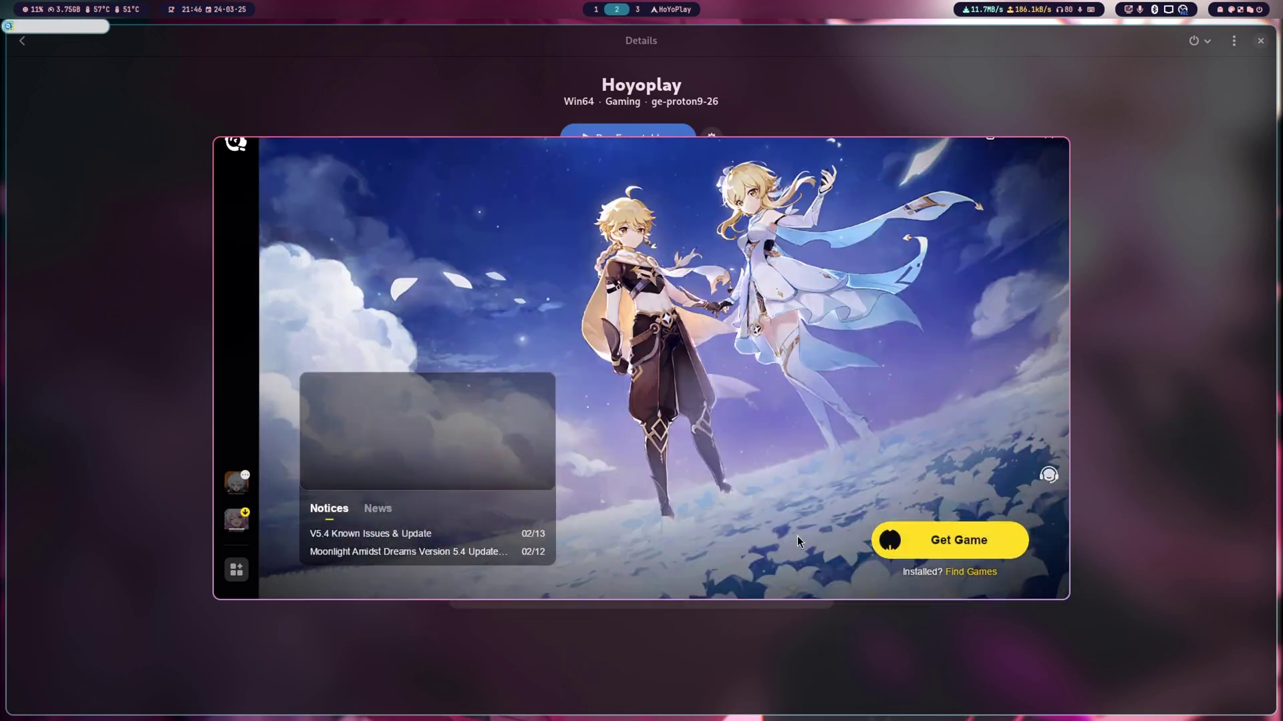
pyautogui.click(942, 540)
pyautogui.click(791, 320)
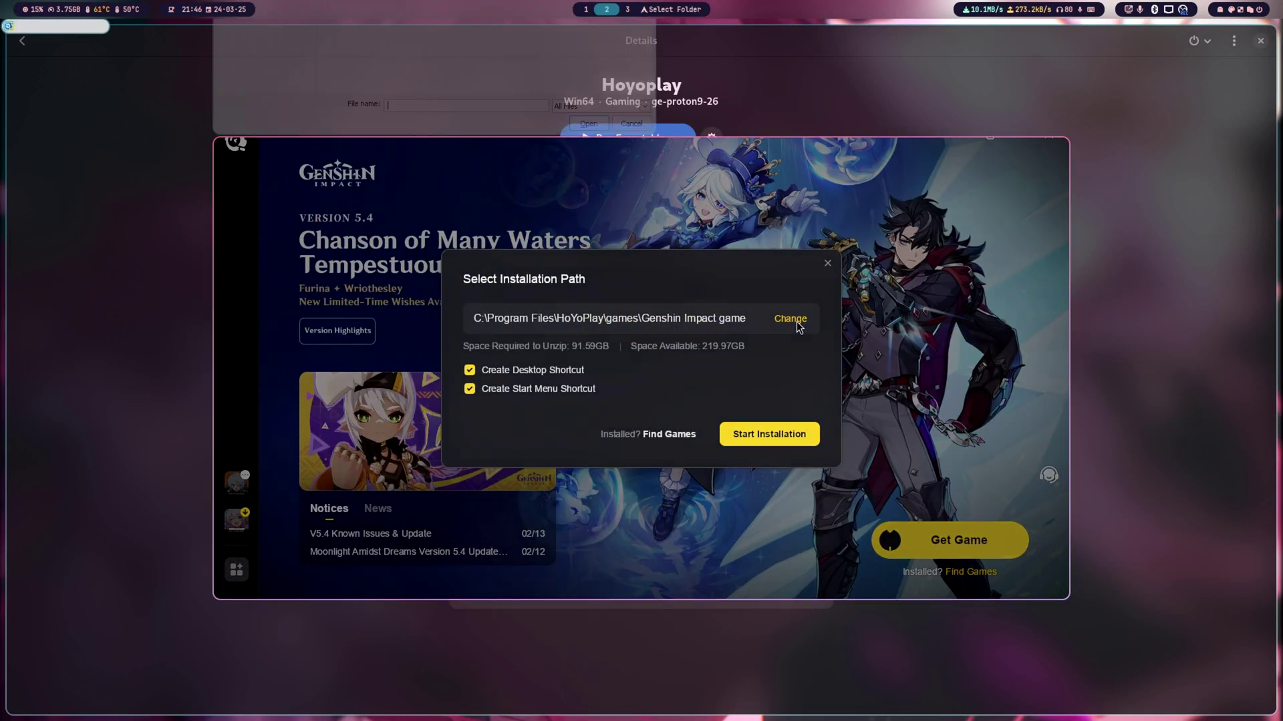
pyautogui.click(338, 185)
pyautogui.click(590, 434)
pyautogui.click(770, 434)
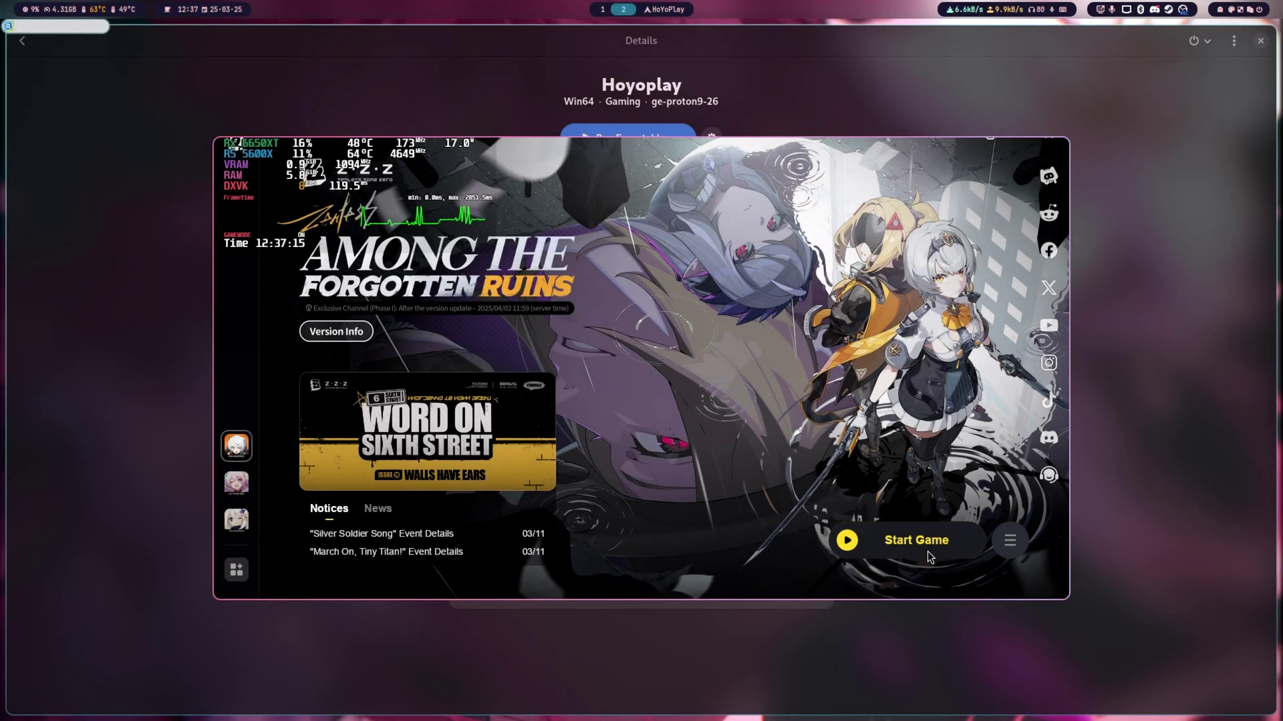
# Launch Zenless Zone Zero with Start Game, reaching its Select UI Layout screen.
pyautogui.click(930, 549)
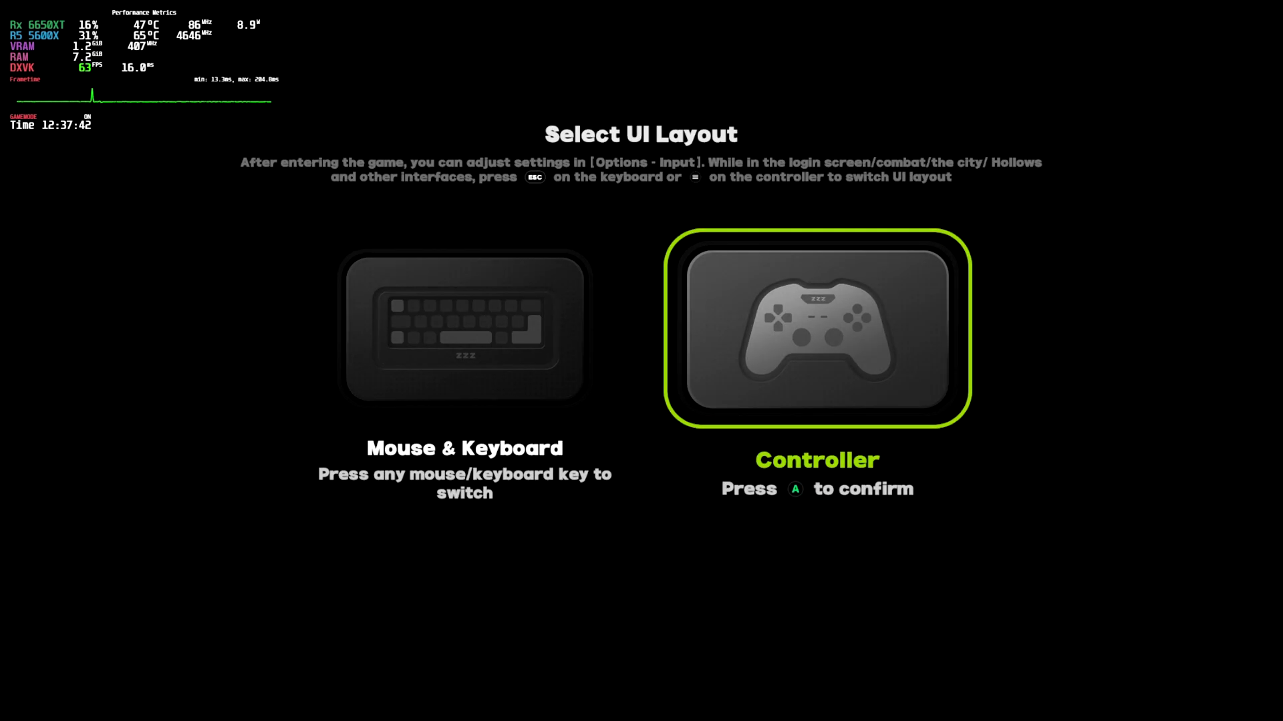
# Dismiss the account login prompt and return focus to the server option.
pyautogui.moveTo(826, 315)
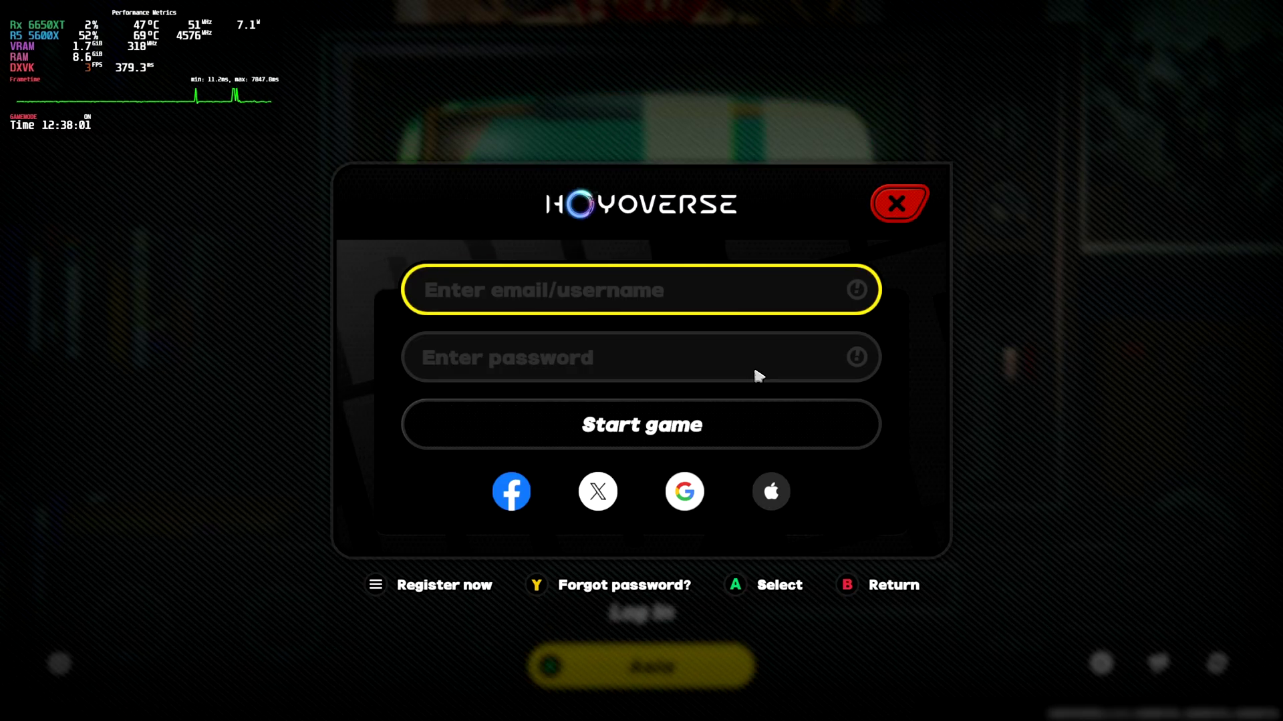
pyautogui.press('Escape')
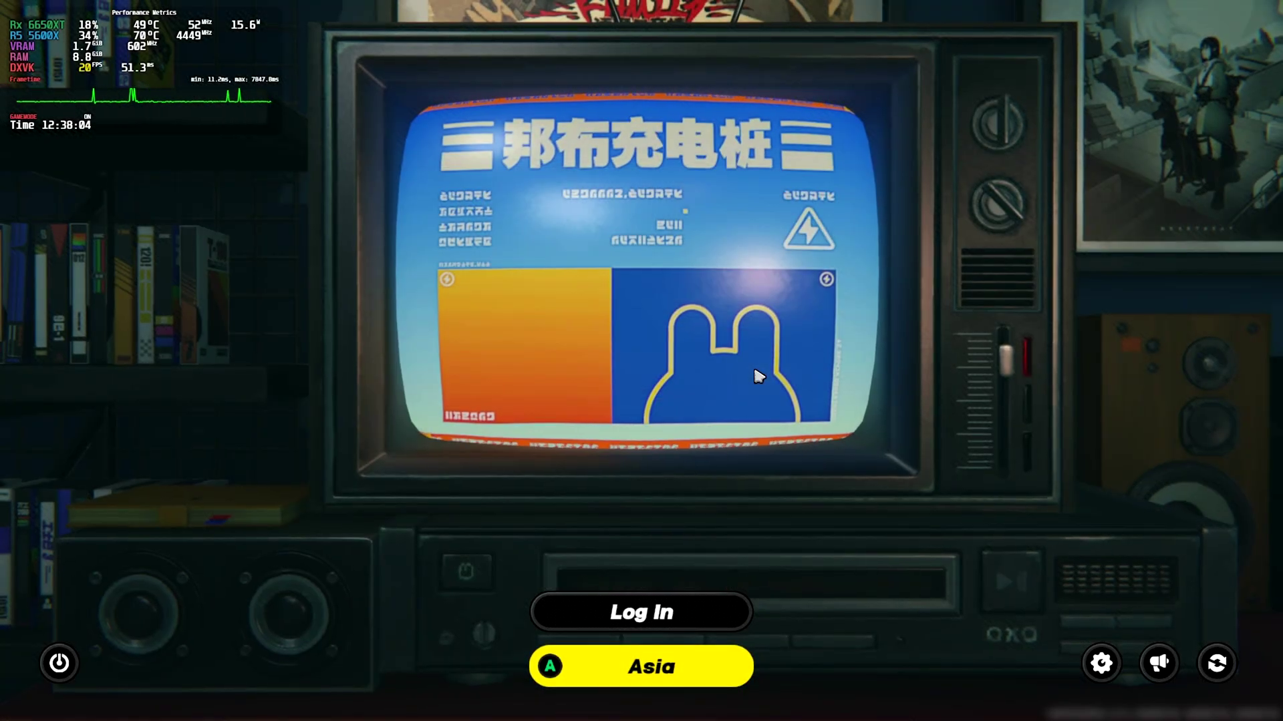
pyautogui.press('Up')
pyautogui.press('Down')
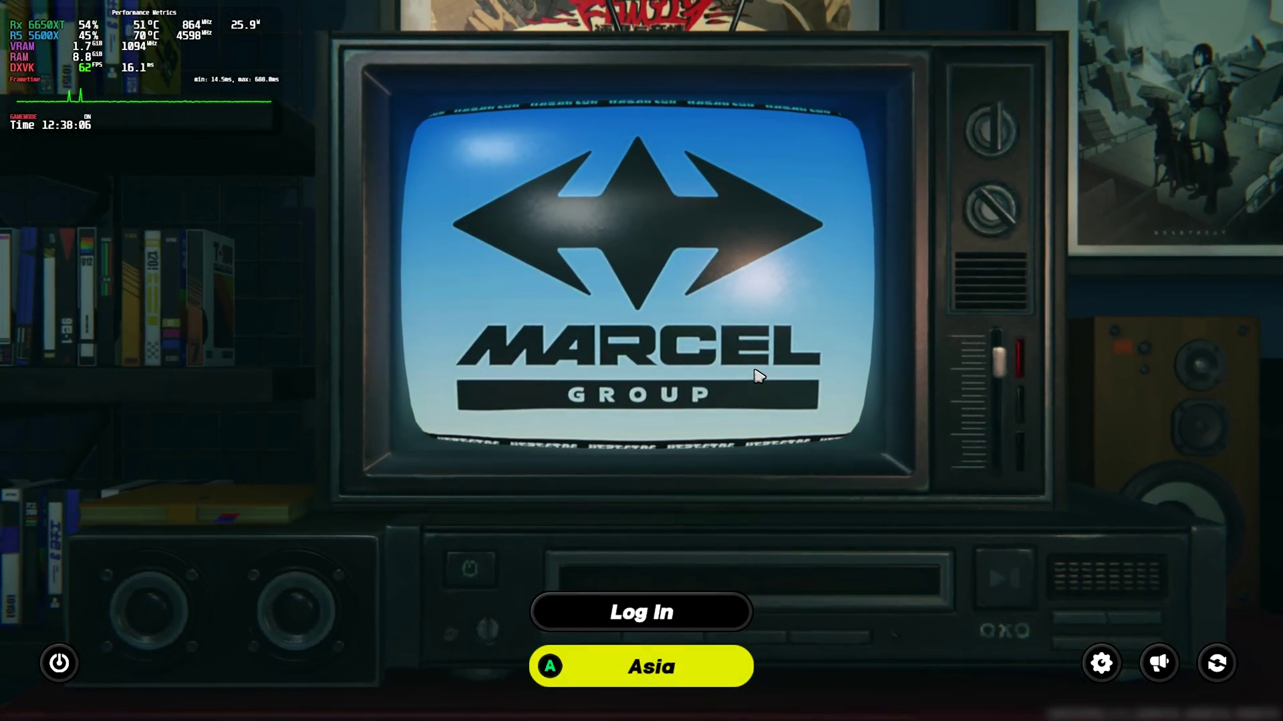
# Keep Asia selected in the server list and start logging in.
pyautogui.press('Return')
pyautogui.press('Up')
pyautogui.press('Up')
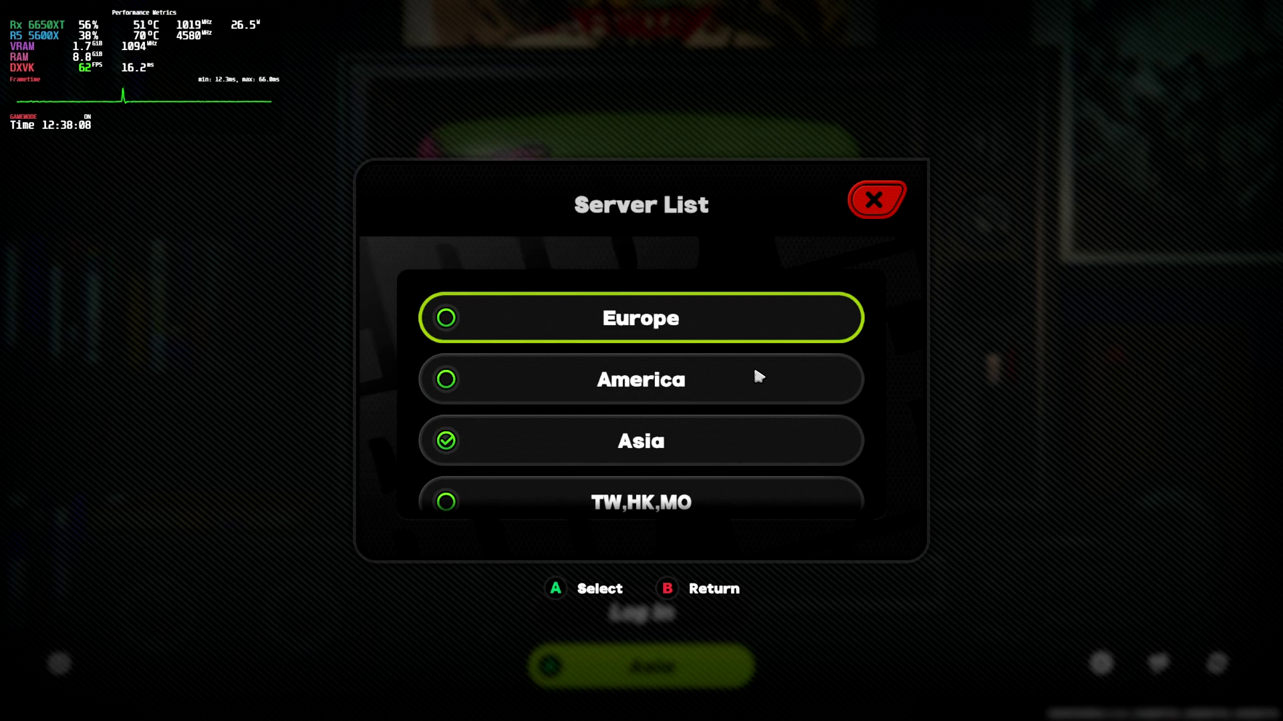
pyautogui.press('Down')
pyautogui.press('Down')
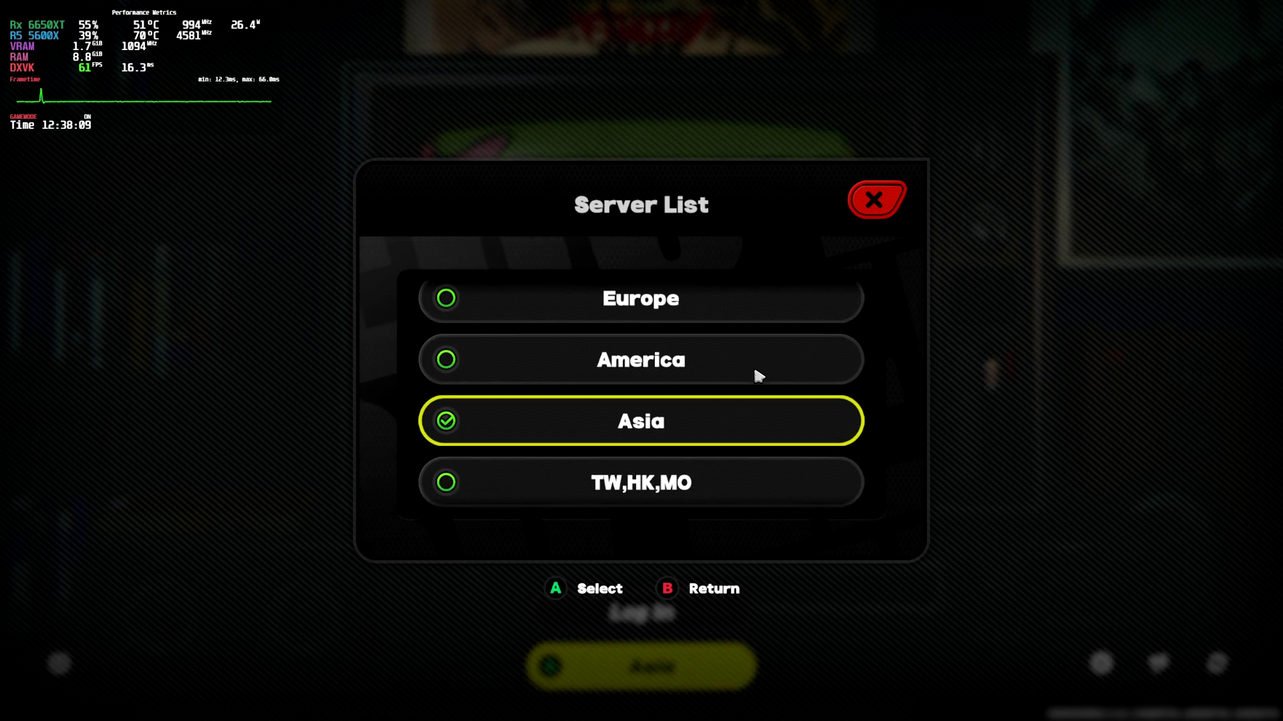
pyautogui.scroll(-1, 756, 371)
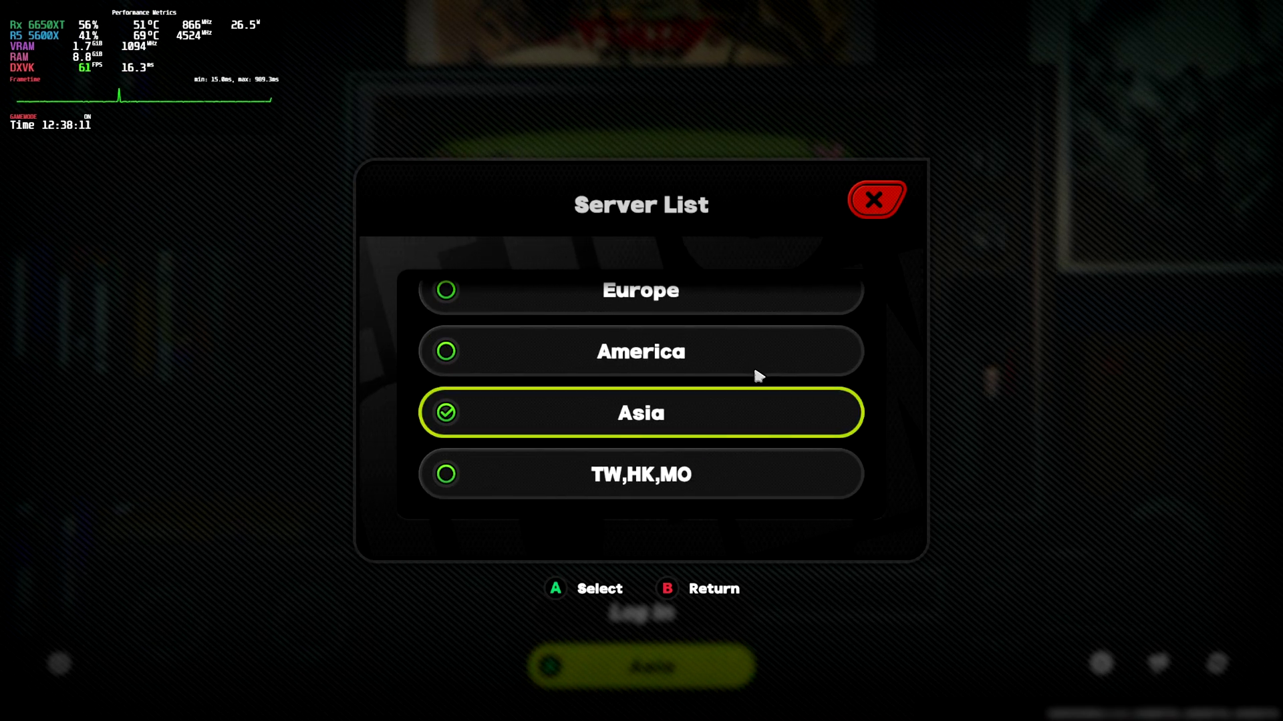
pyautogui.press('Return')
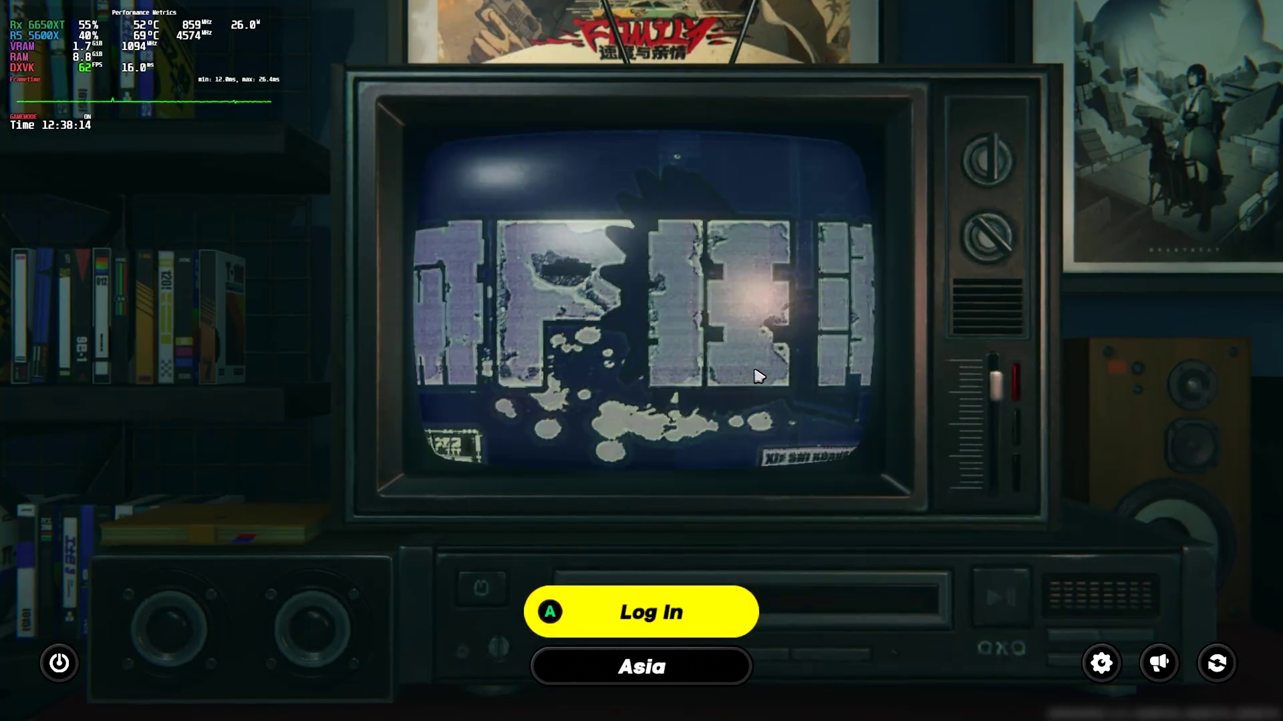
pyautogui.press('Return')
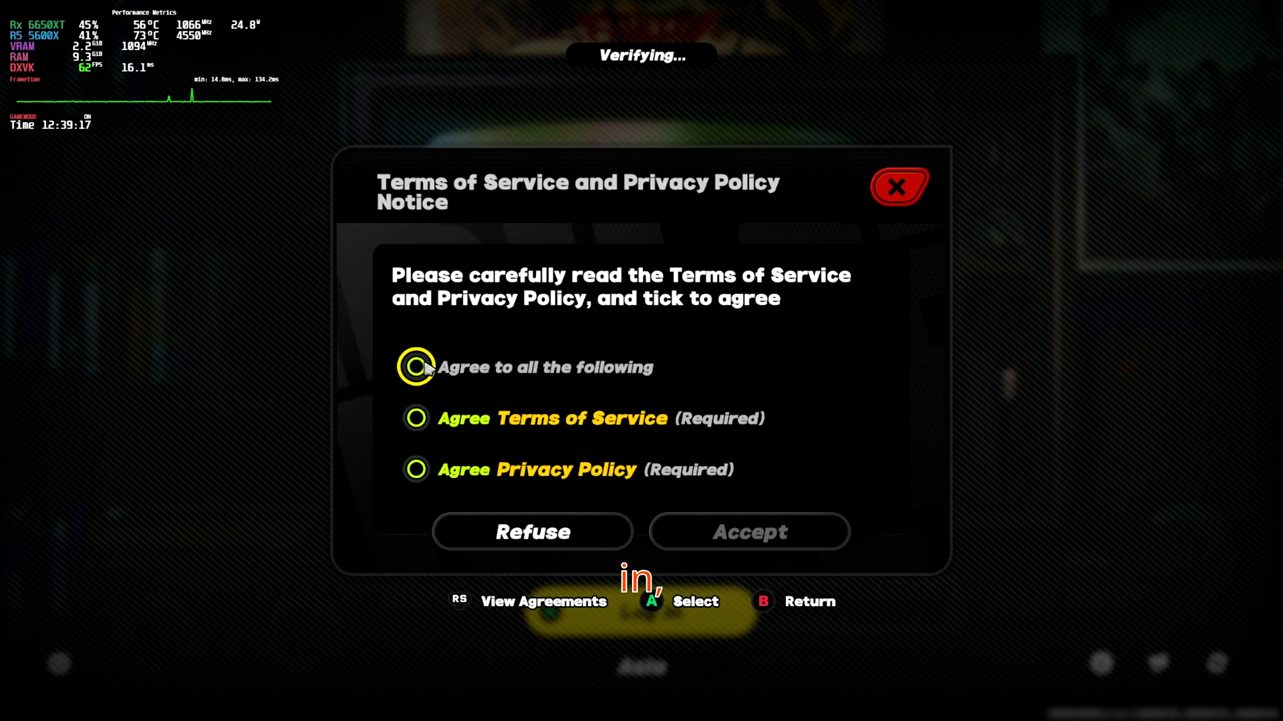
# Agree to all the Terms of Service and Privacy Policy items, accept, and press PLAY.
pyautogui.click(421, 367)
pyautogui.click(772, 529)
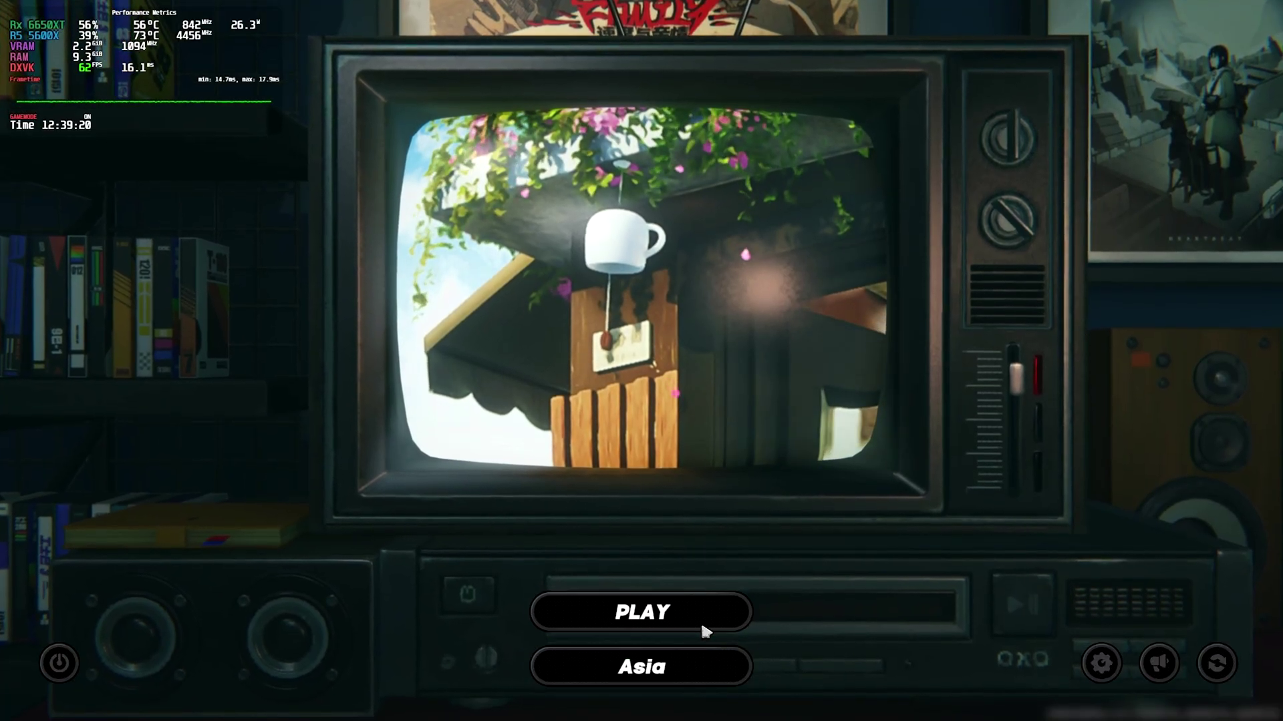
pyautogui.click(702, 627)
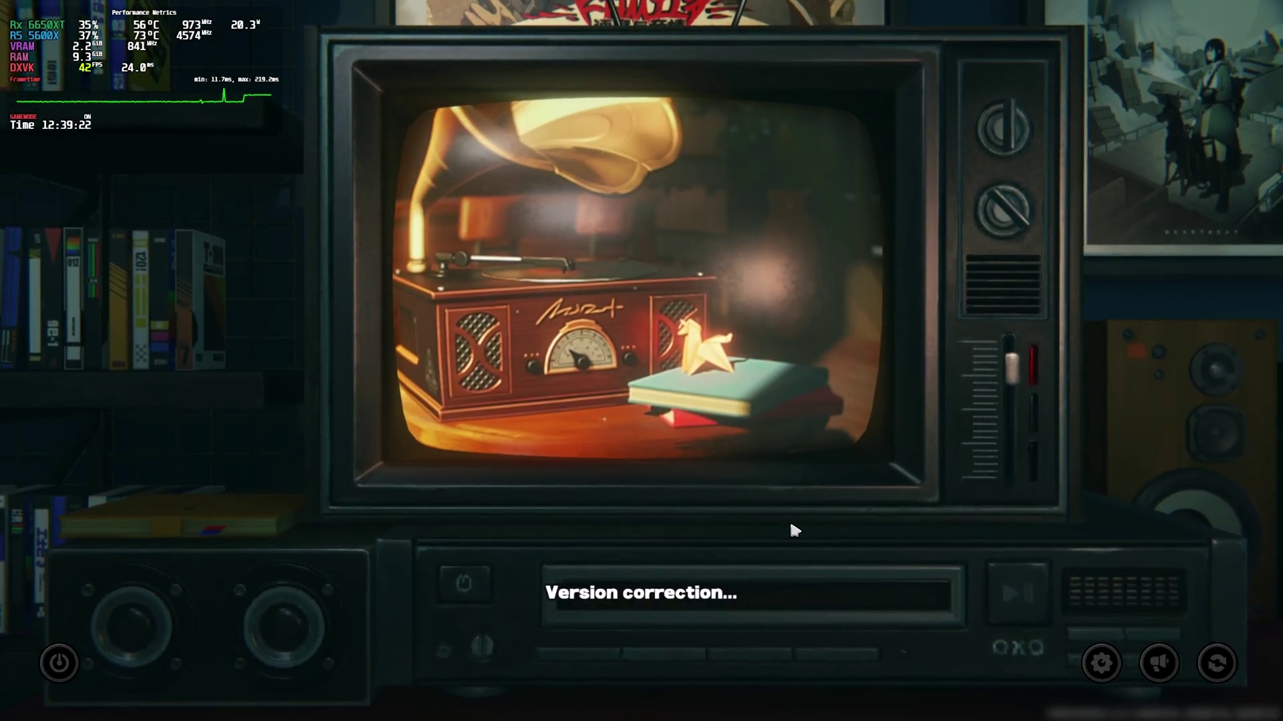